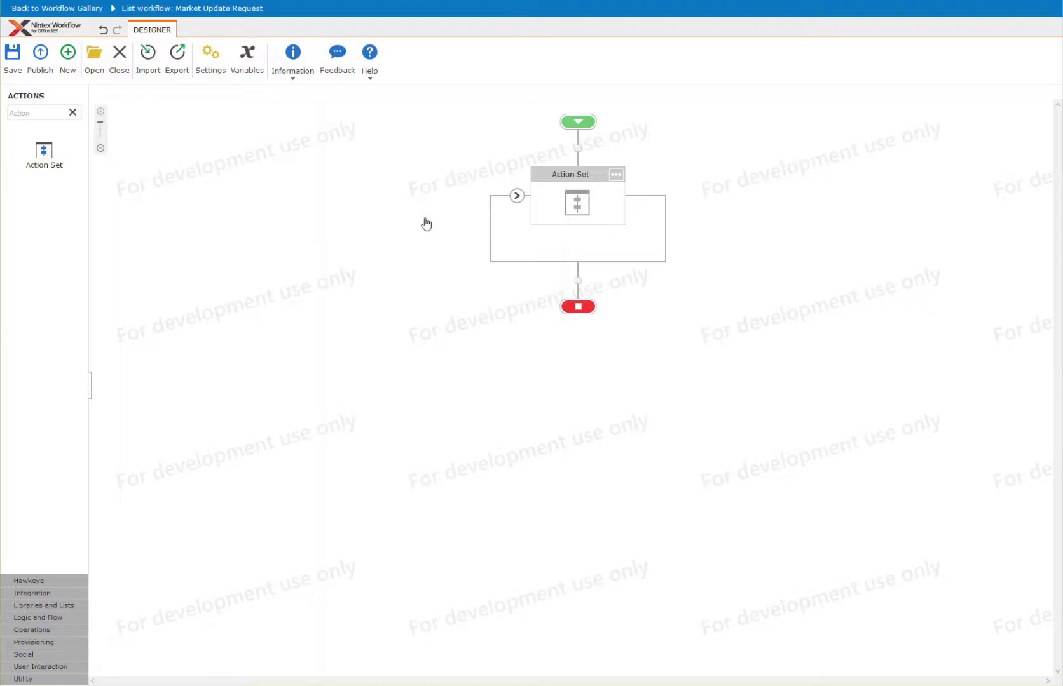
- Search the actions for http, add a Call HTTP Web Service action before the Action Set, and open its configuration
{"action": "left_click", "coordinate": [72, 113]}
{"action": "left_click", "coordinate": [71, 115]}
{"action": "double_click", "coordinate": [50, 114]}
{"action": "type", "text": "http"}
{"action": "key", "text": "Return"}
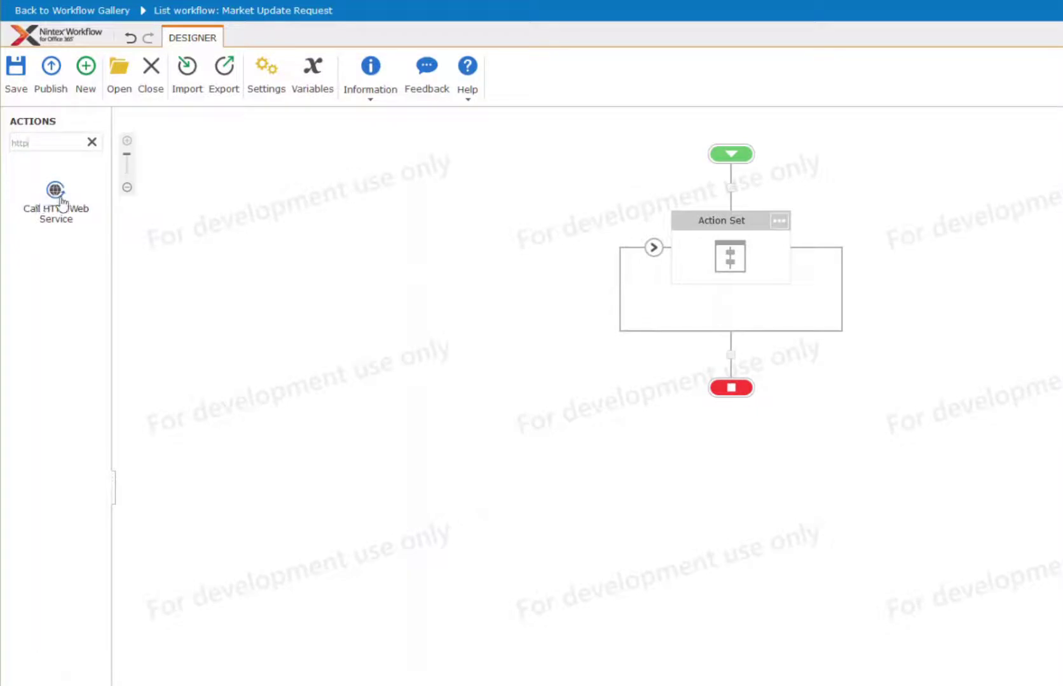
{"action": "left_click_drag", "start_coordinate": [62, 202], "coordinate": [731, 188]}
{"action": "double_click", "coordinate": [737, 270]}
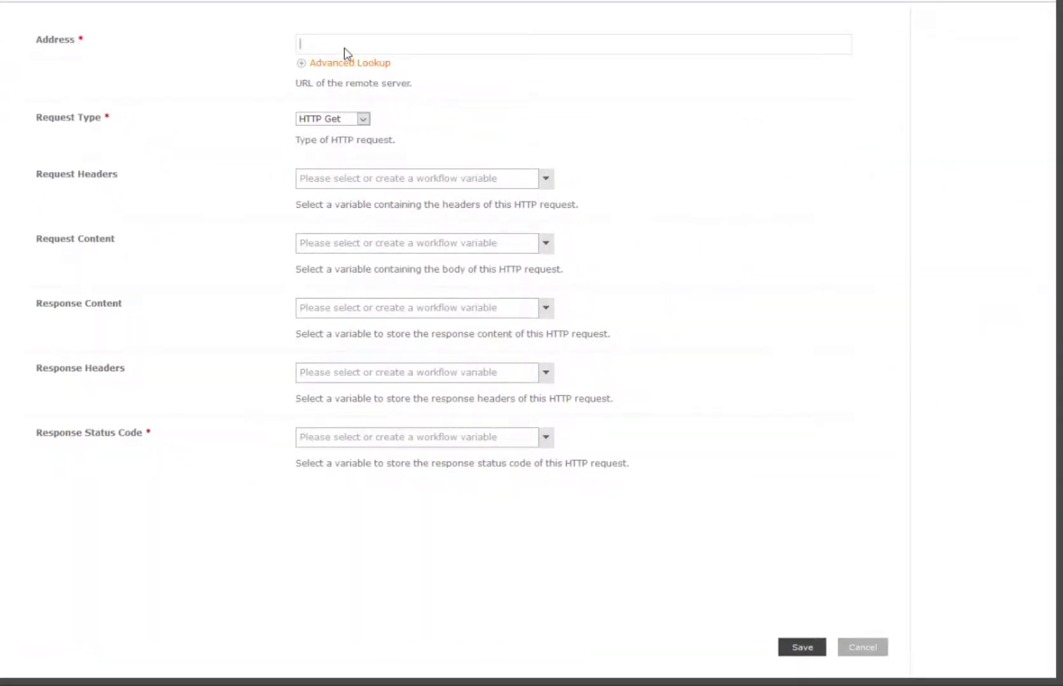
- Set the web service address to the Current site URL workflow context reference followed by /_api/web/lists
{"action": "left_click", "coordinate": [344, 51]}
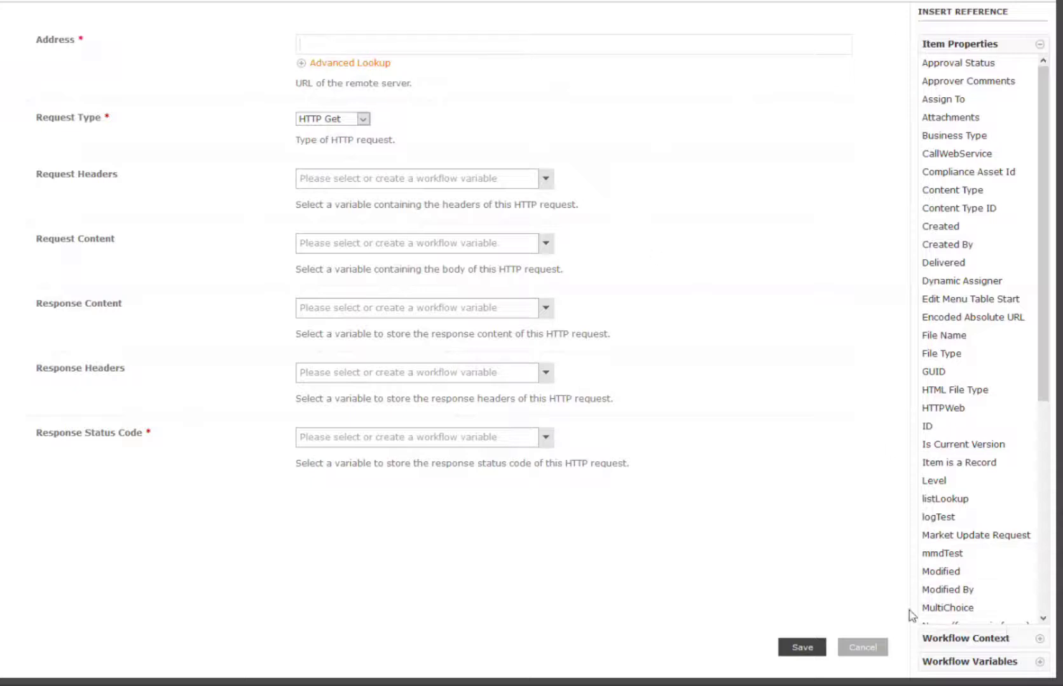
{"action": "left_click", "coordinate": [957, 641]}
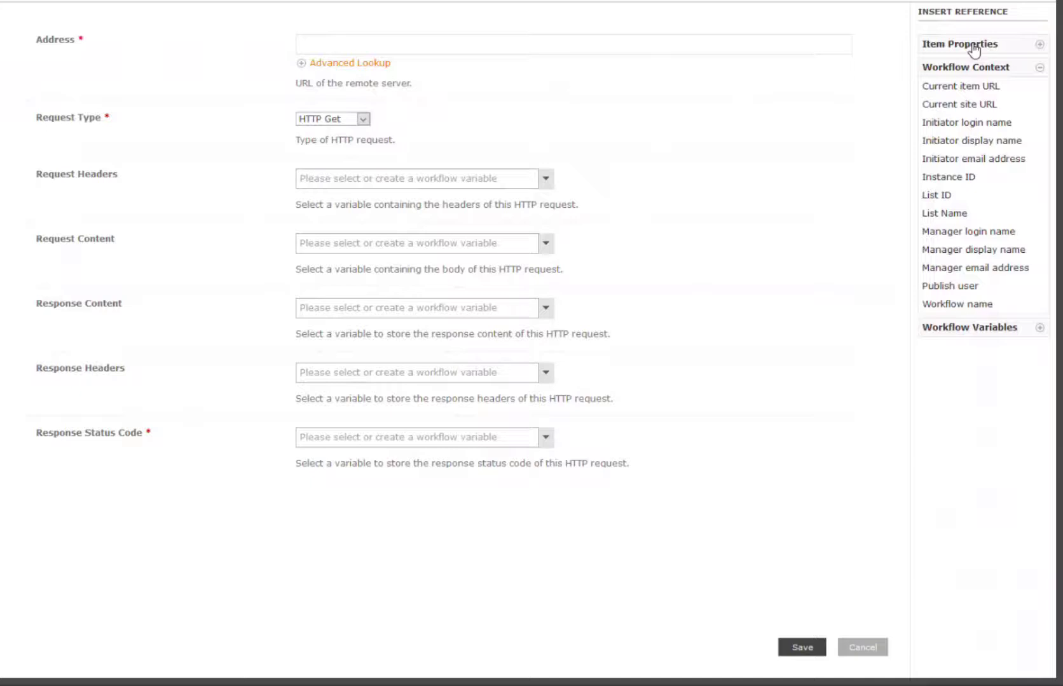
{"action": "mouse_move", "coordinate": [984, 109]}
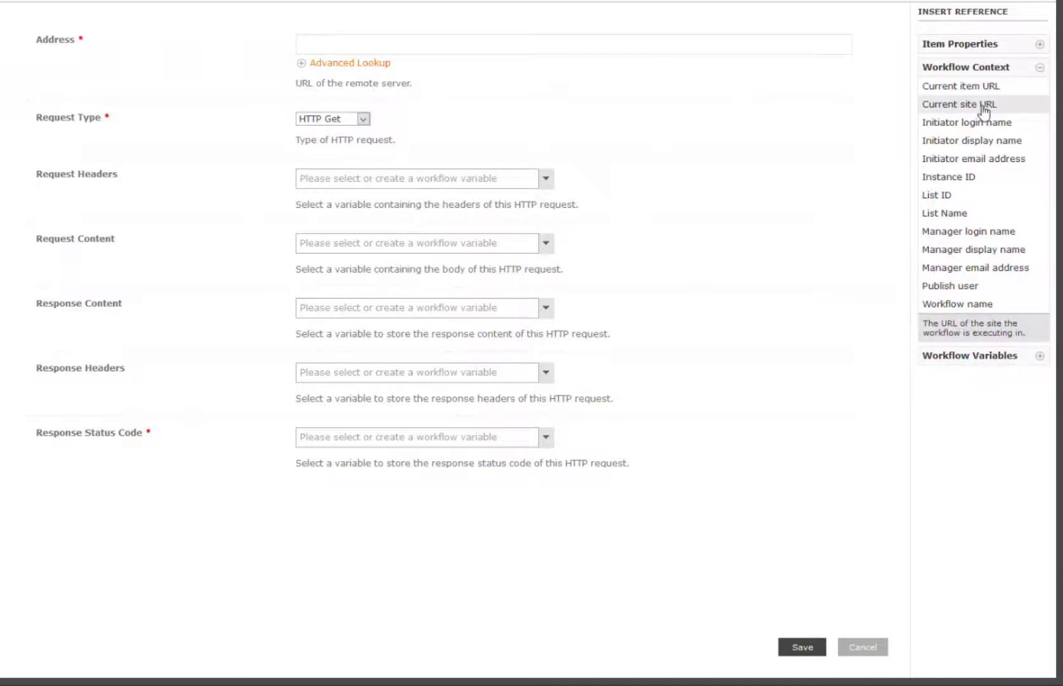
{"action": "left_click", "coordinate": [984, 110]}
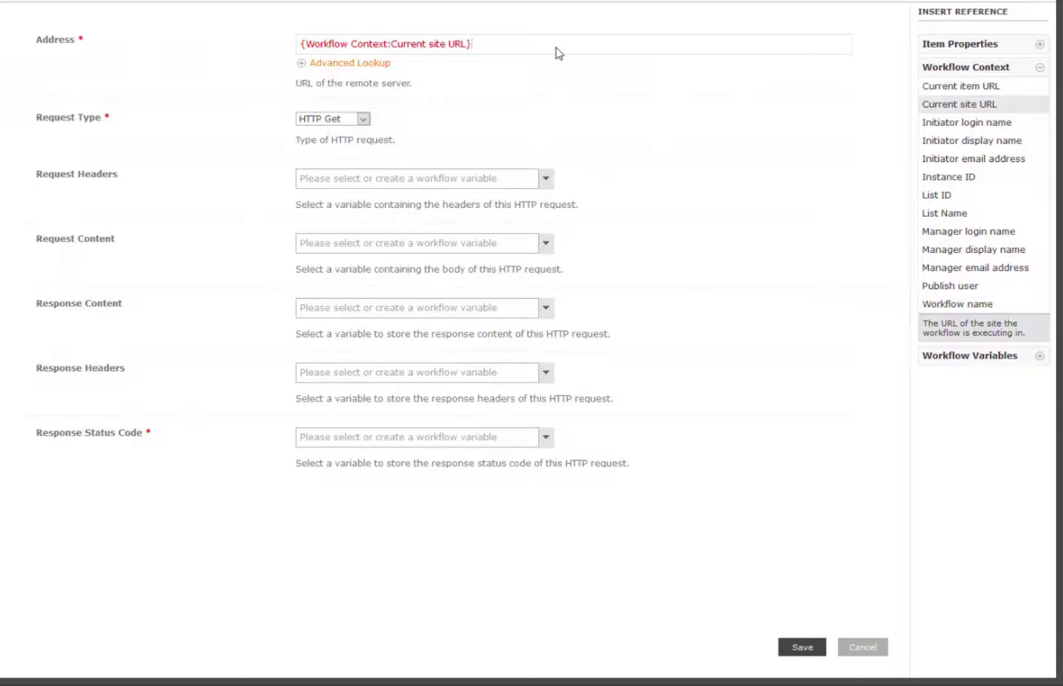
{"action": "type", "text": "/_api/web/lists"}
- Keep HTTP Get as the request type and save the Call HTTP Web Service configuration
{"action": "left_click", "coordinate": [351, 122]}
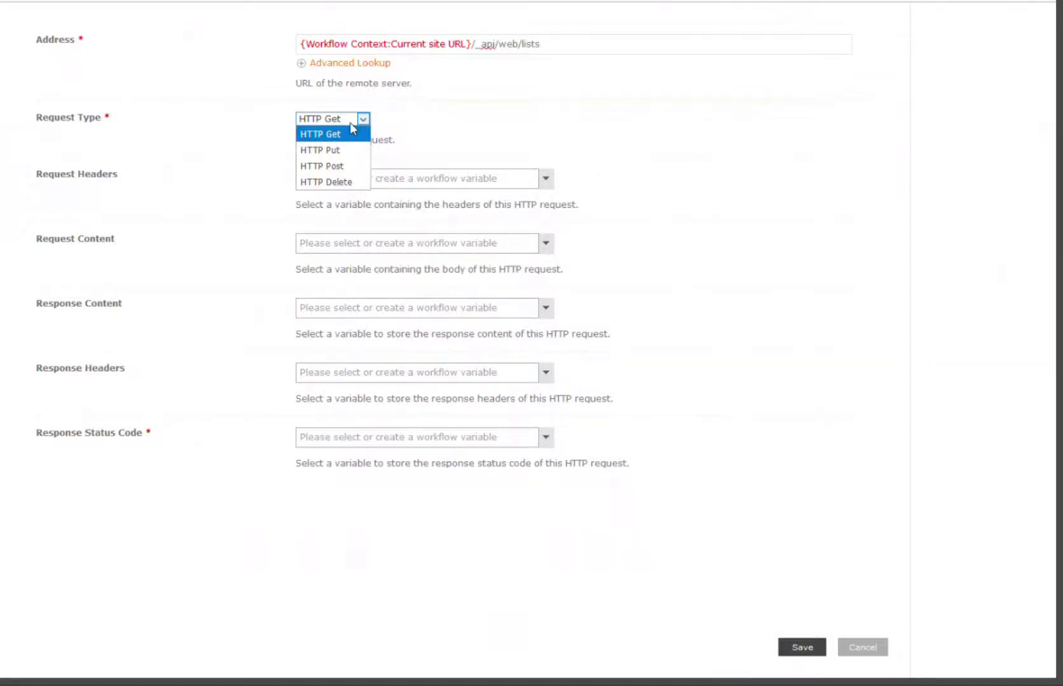
{"action": "left_click", "coordinate": [350, 126]}
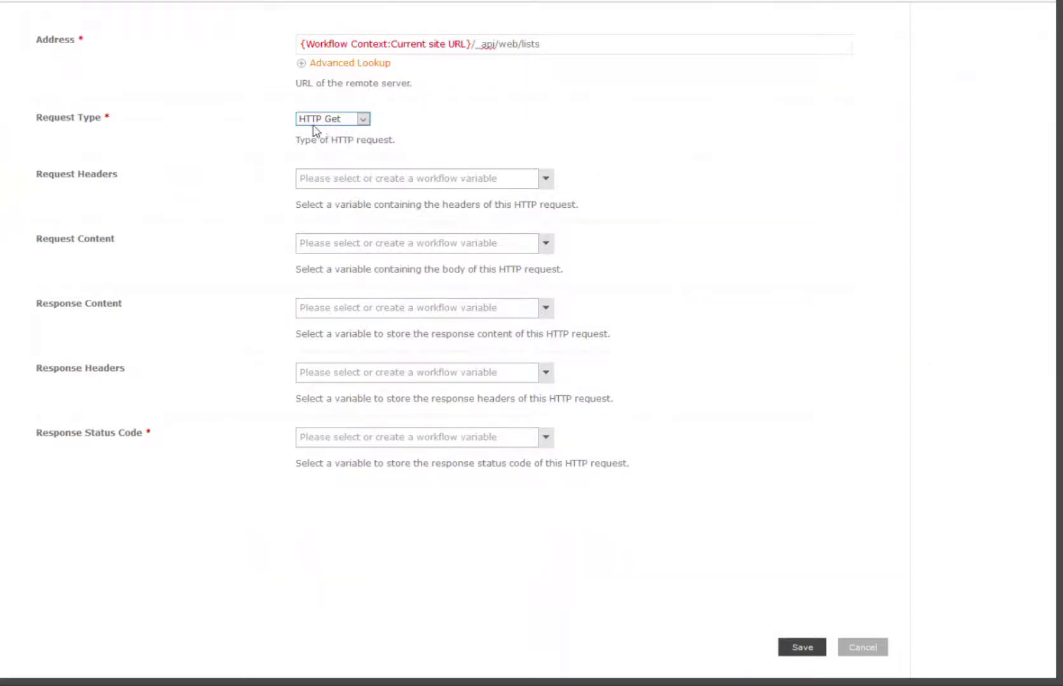
{"action": "left_click", "coordinate": [341, 125]}
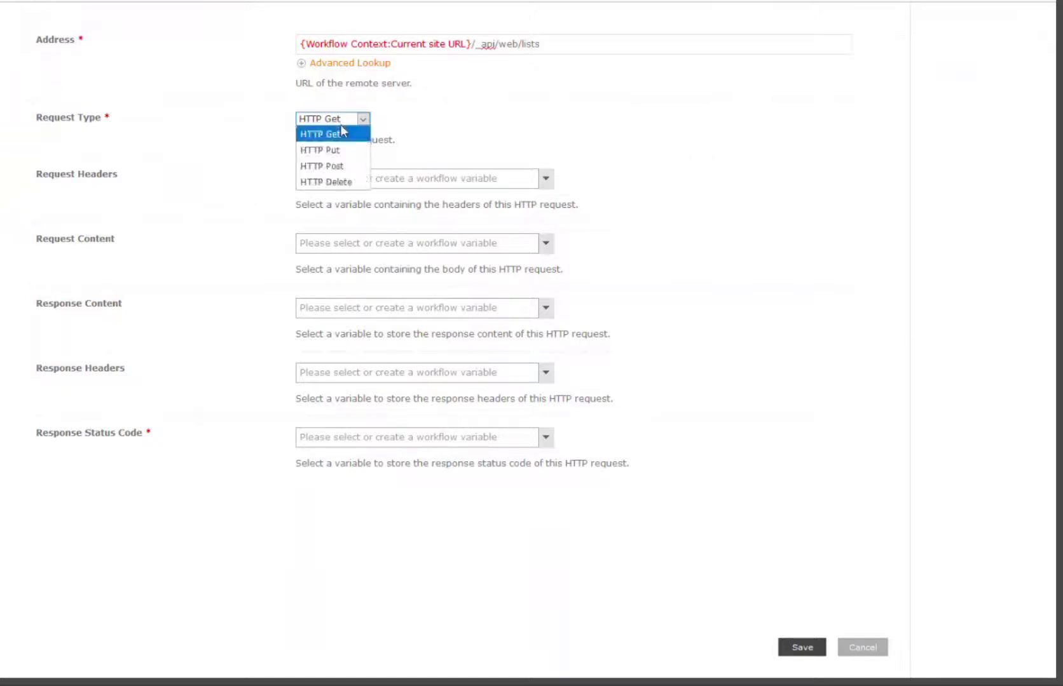
{"action": "left_click", "coordinate": [353, 134]}
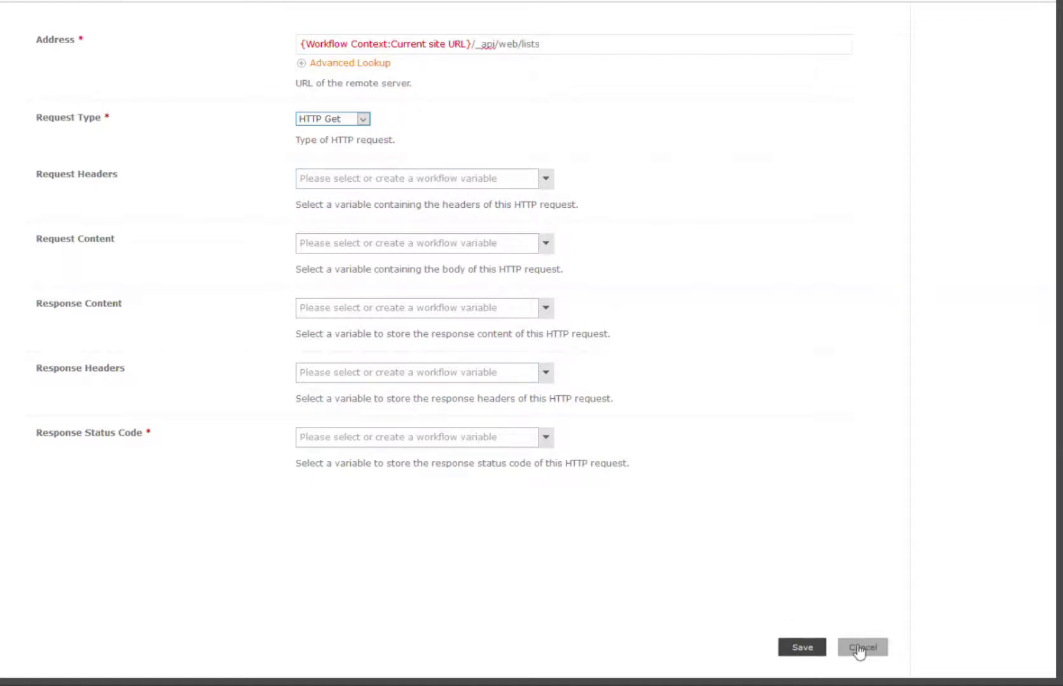
{"action": "left_click", "coordinate": [795, 651]}
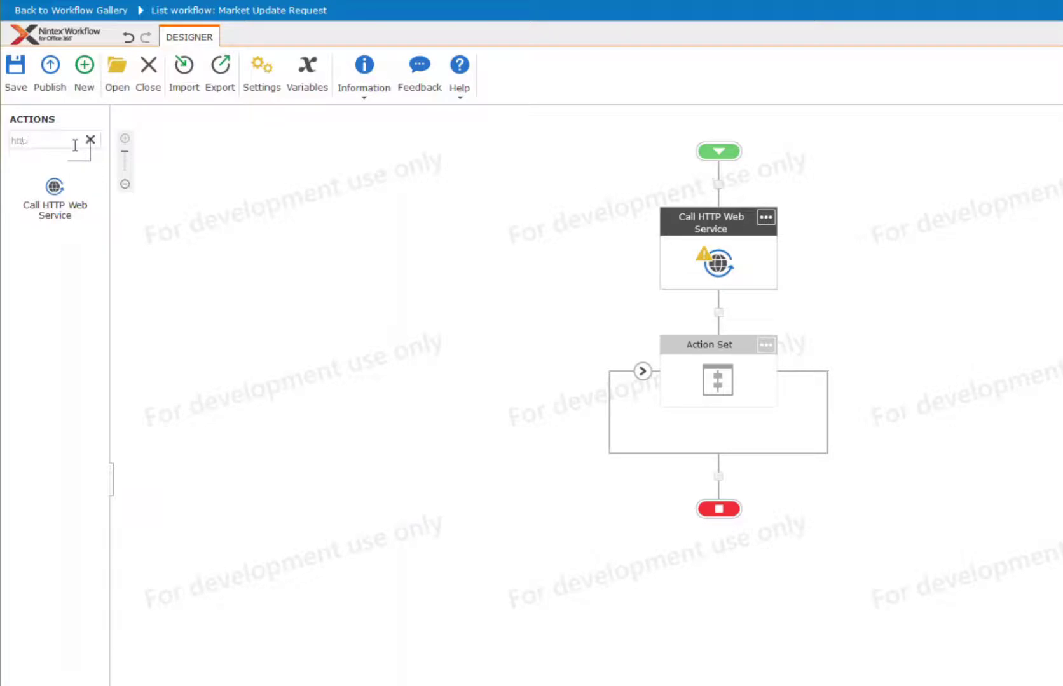
- Add a Build Dictionary action between the Call HTTP Web Service action and the Action Set, and open its configuration
{"action": "key", "text": "BackSpace"}
{"action": "key", "text": "BackSpace"}
{"action": "key", "text": "BackSpace"}
{"action": "key", "text": "BackSpace"}
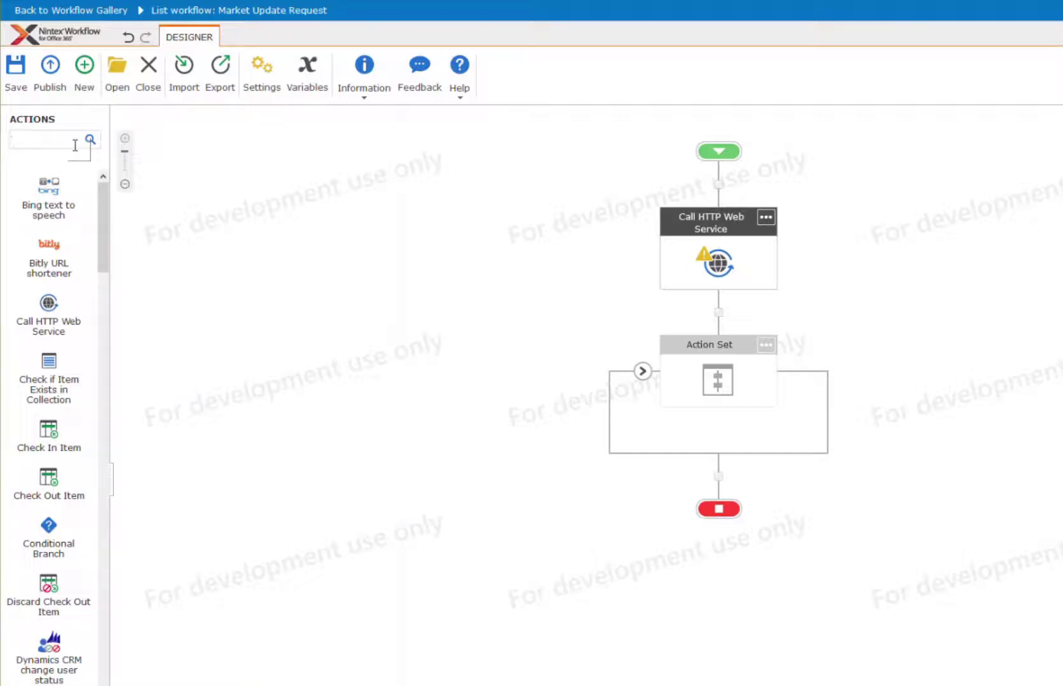
{"action": "type", "text": "dictiona"}
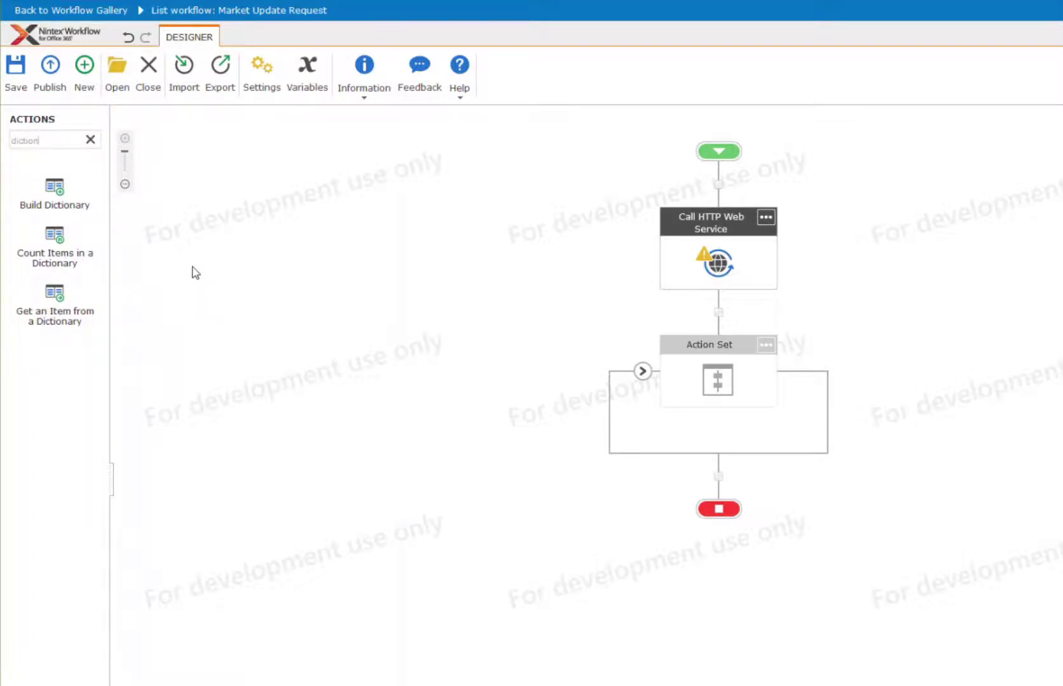
{"action": "left_click_drag", "start_coordinate": [51, 202], "coordinate": [716, 324]}
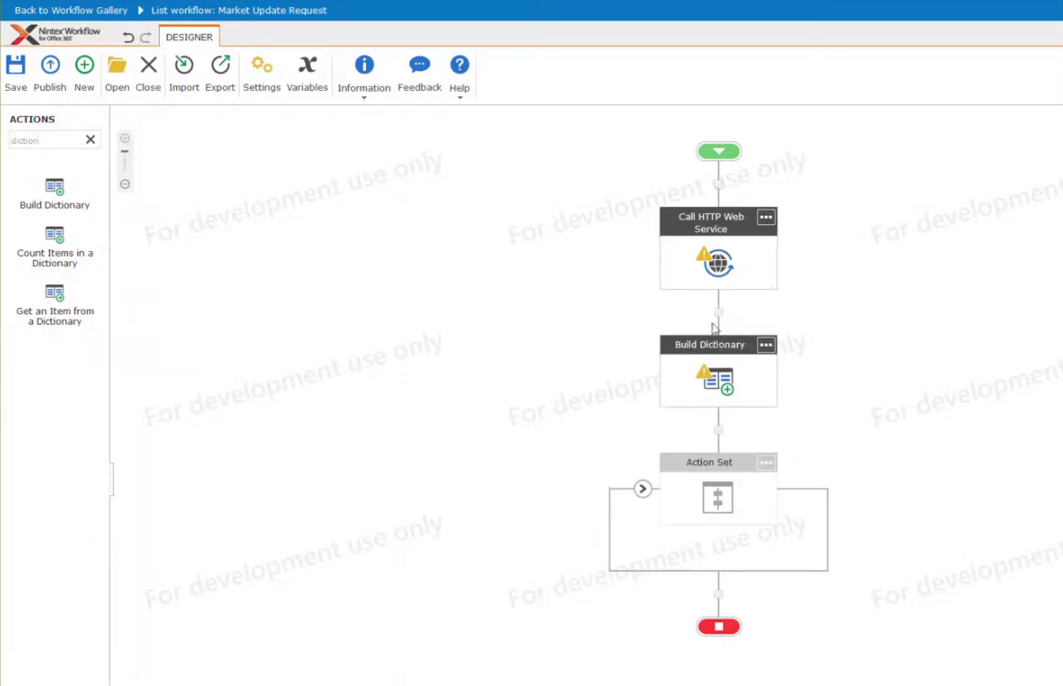
{"action": "double_click", "coordinate": [719, 386]}
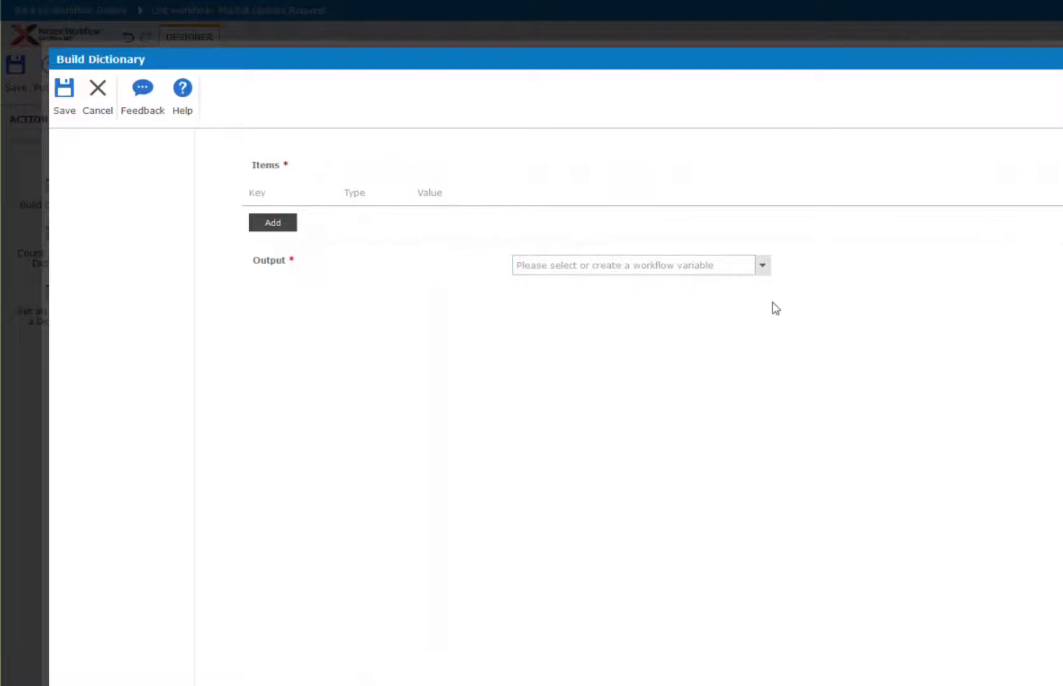
- Add a Text item to the dictionary with the key accept and the value application/json
{"action": "left_click", "coordinate": [289, 232]}
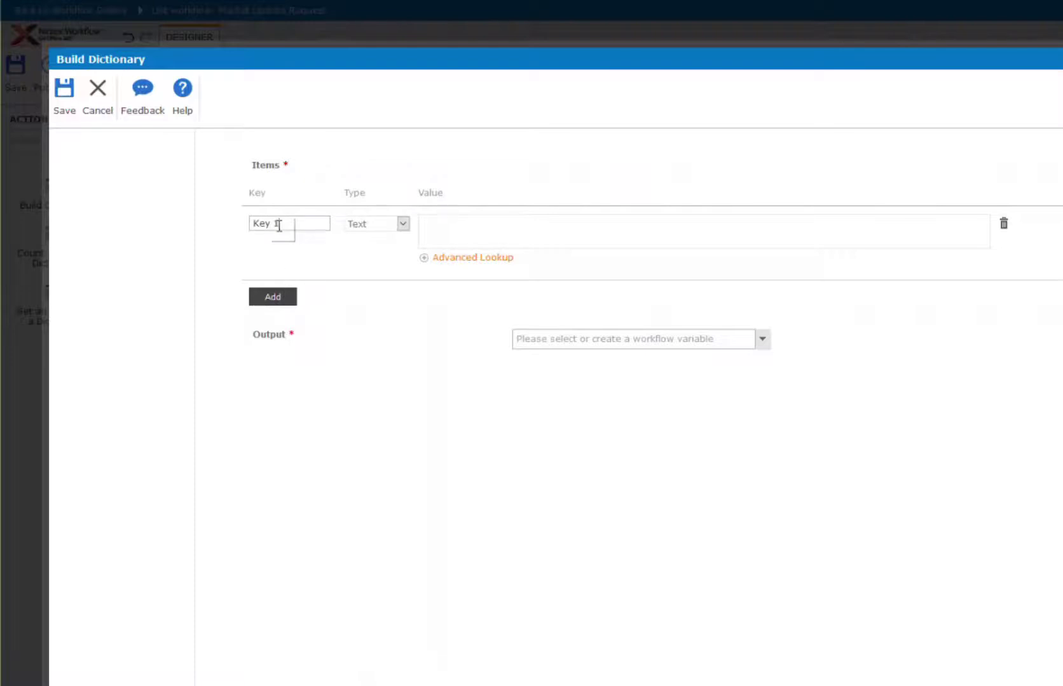
{"action": "left_click_drag", "start_coordinate": [277, 224], "coordinate": [207, 223]}
{"action": "key", "text": "BackSpace"}
{"action": "type", "text": "accept"}
{"action": "left_click", "coordinate": [391, 228]}
{"action": "left_click", "coordinate": [394, 240]}
{"action": "left_click", "coordinate": [450, 245]}
{"action": "type", "text": "application/json"}
- Check the existing variables available for the dictionary output and start creating a new workflow variable
{"action": "left_click", "coordinate": [574, 341]}
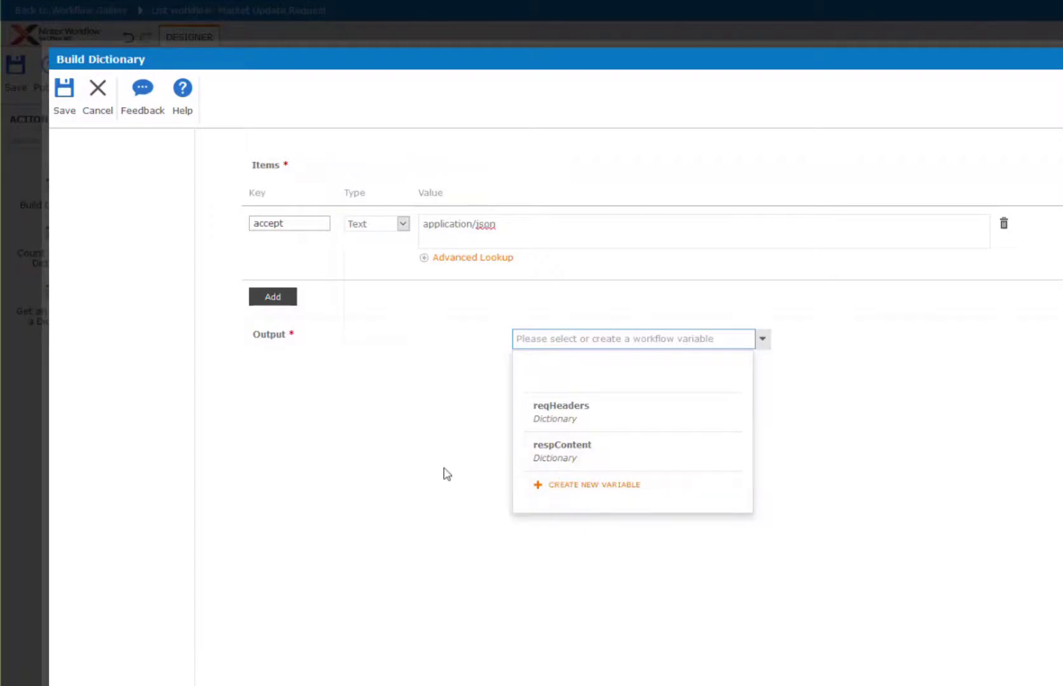
{"action": "left_click", "coordinate": [407, 478]}
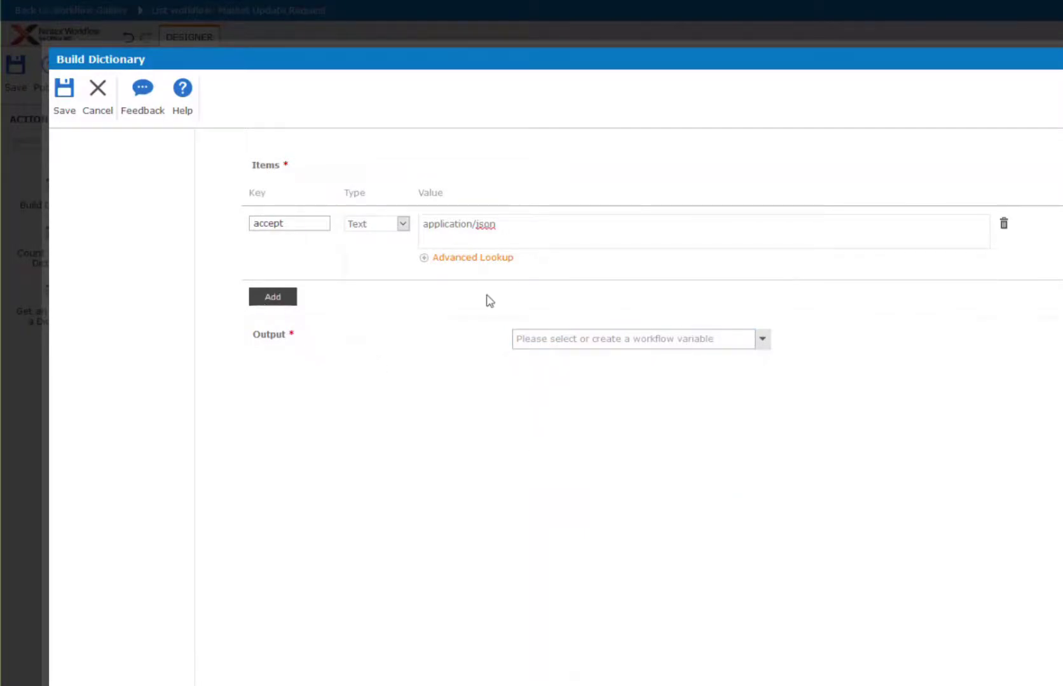
{"action": "left_click", "coordinate": [766, 341]}
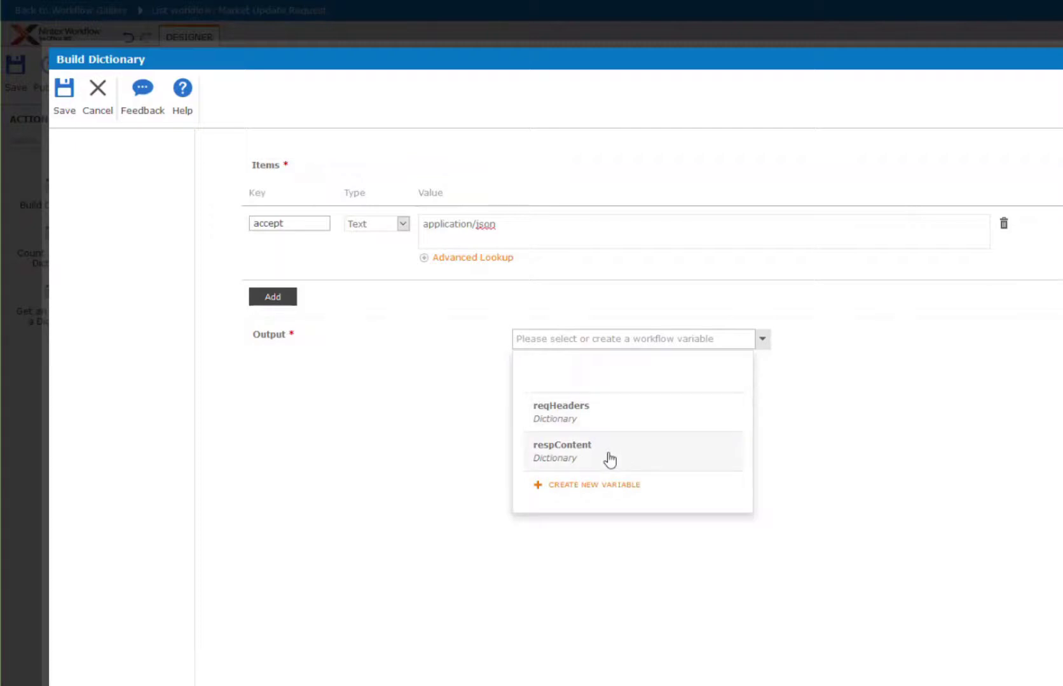
{"action": "left_click", "coordinate": [556, 489]}
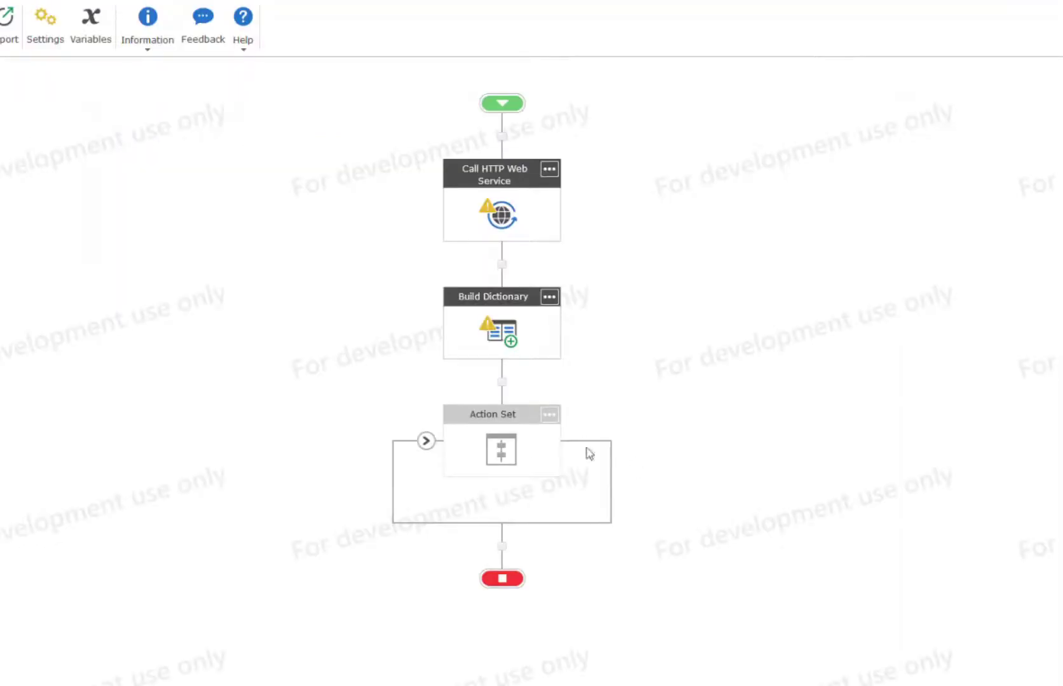
- Move the Build Dictionary action from inside the Action Set to just before it, and delete the incomplete Build Dictionary action
{"action": "left_click", "coordinate": [426, 440]}
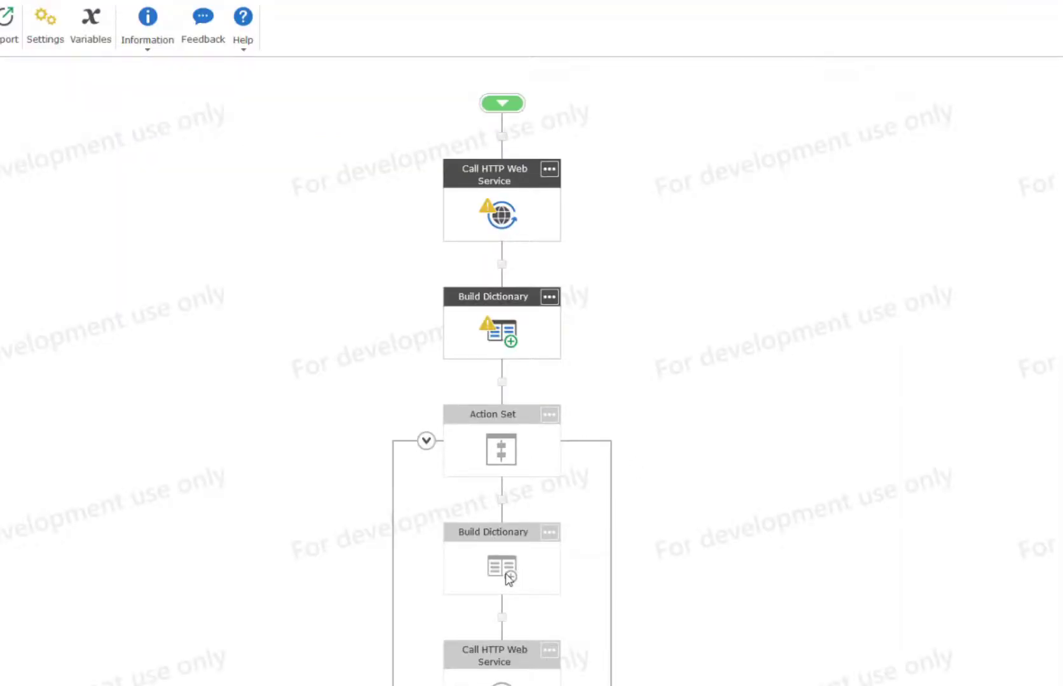
{"action": "left_click_drag", "start_coordinate": [509, 578], "coordinate": [502, 381]}
{"action": "left_click", "coordinate": [549, 296]}
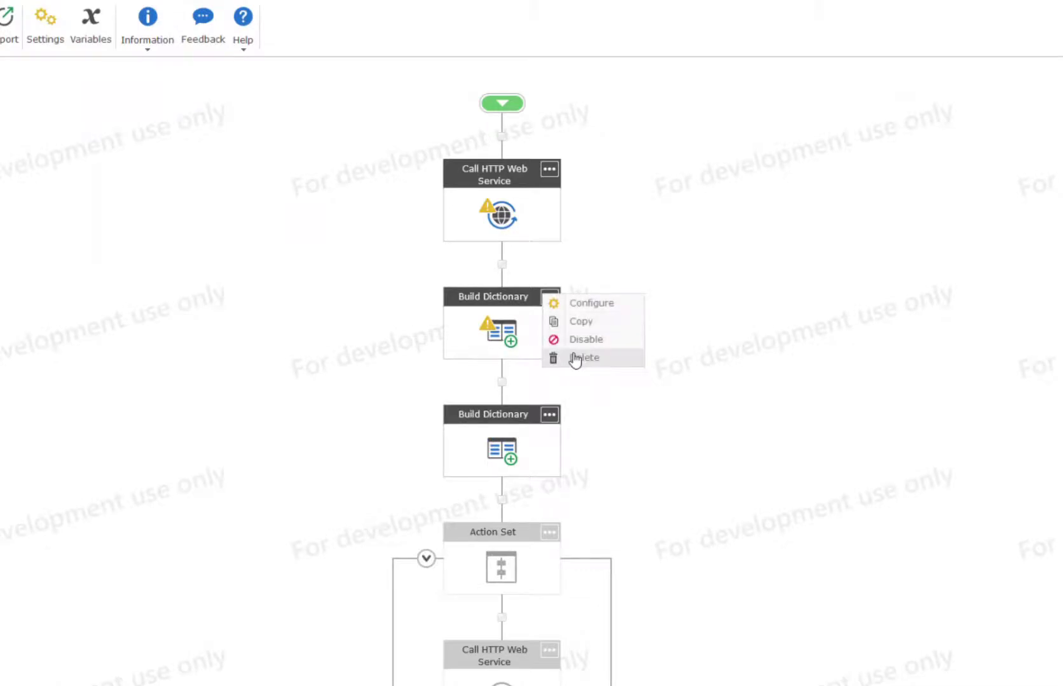
{"action": "left_click", "coordinate": [576, 360]}
{"action": "left_click", "coordinate": [531, 412]}
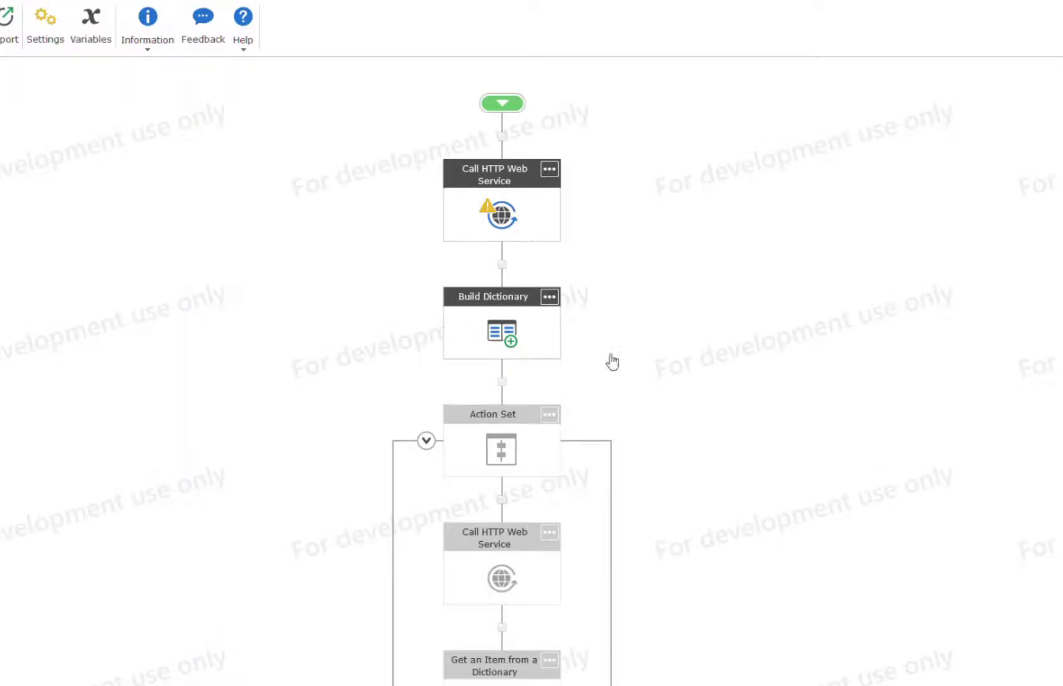
{"action": "double_click", "coordinate": [497, 336]}
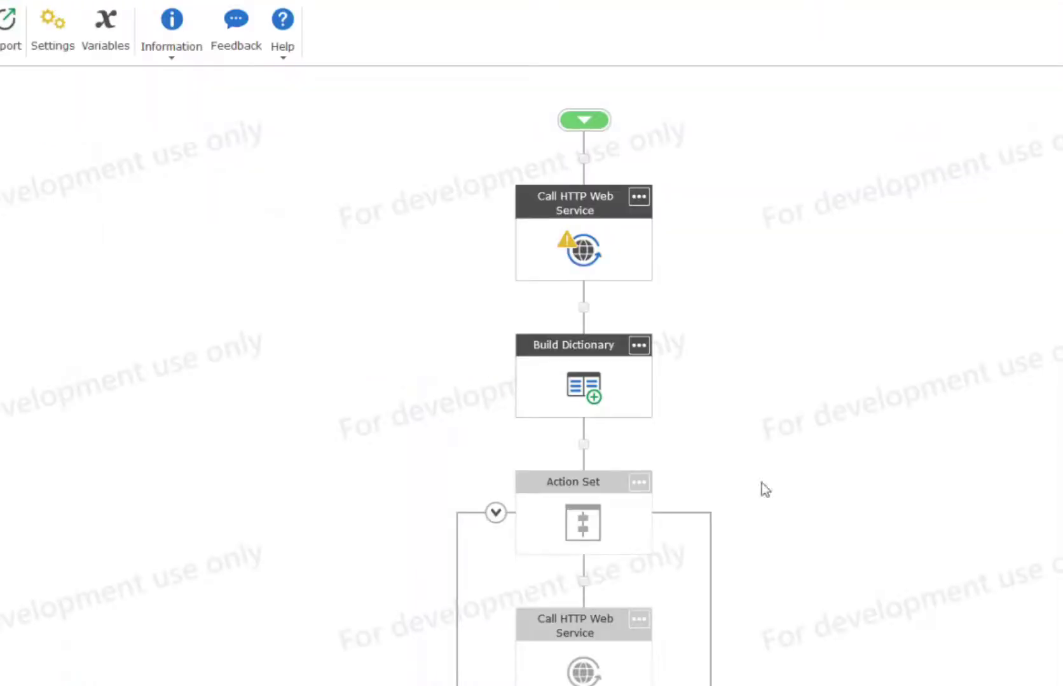
- Set the Request Headers of the Call HTTP Web Service action to the reqHeaders variable, leaving Request Content empty
{"action": "double_click", "coordinate": [586, 244]}
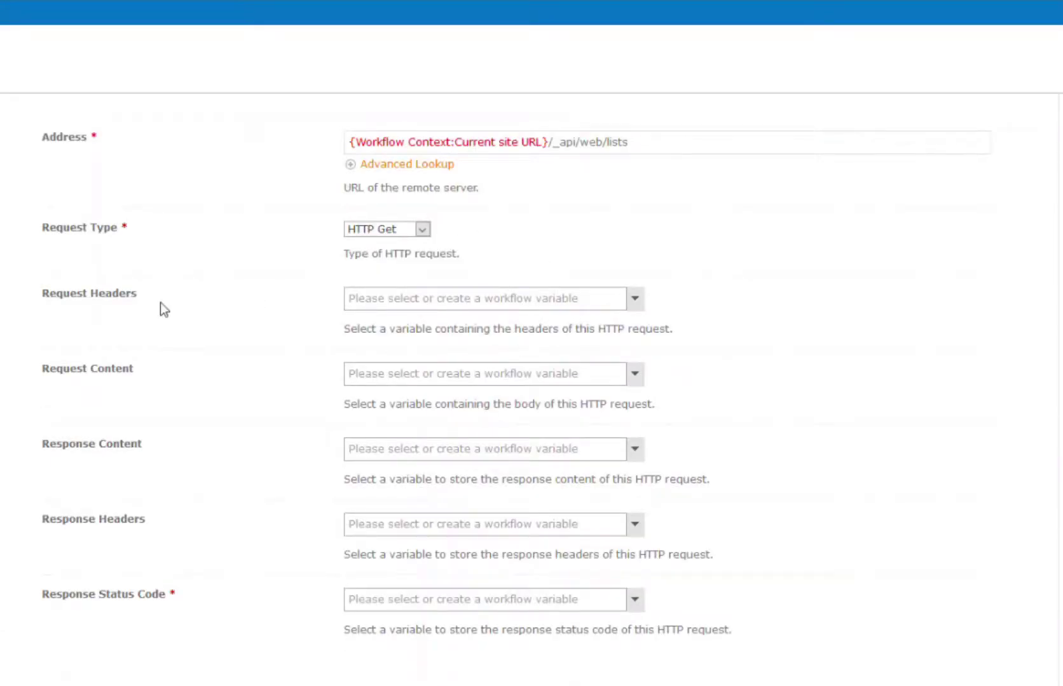
{"action": "left_click", "coordinate": [634, 300]}
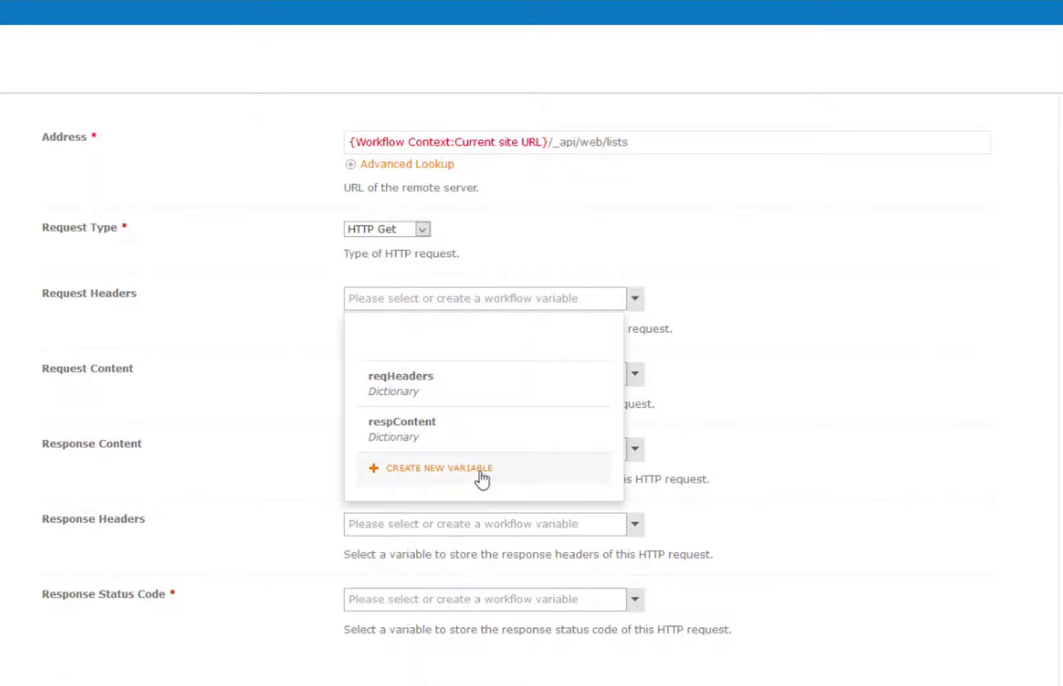
{"action": "left_click", "coordinate": [448, 384]}
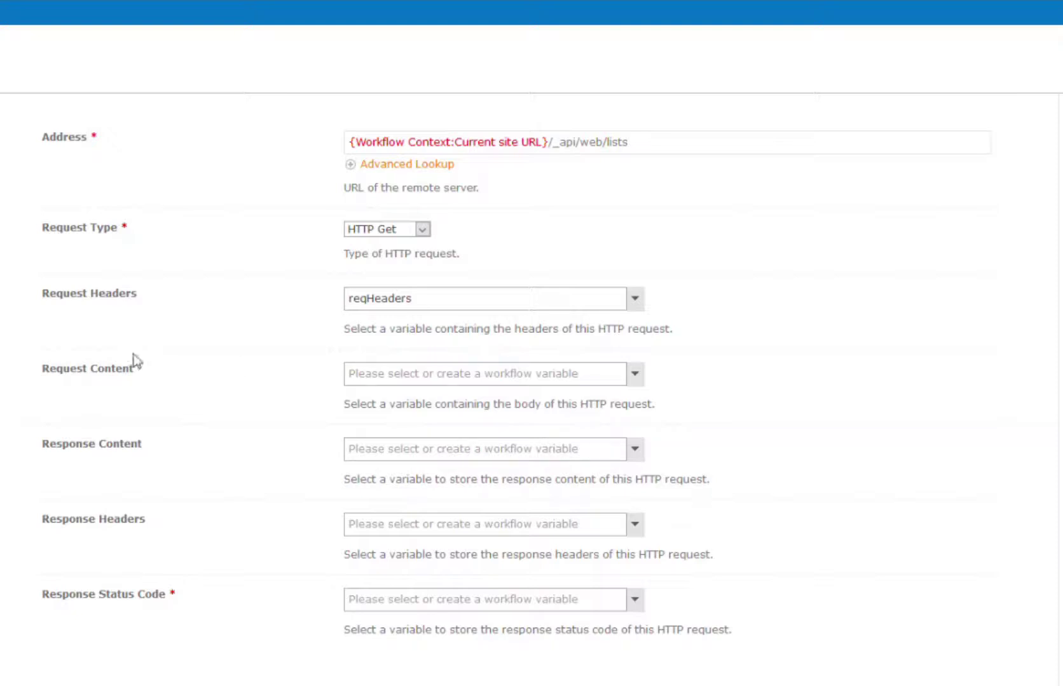
{"action": "left_click", "coordinate": [634, 375]}
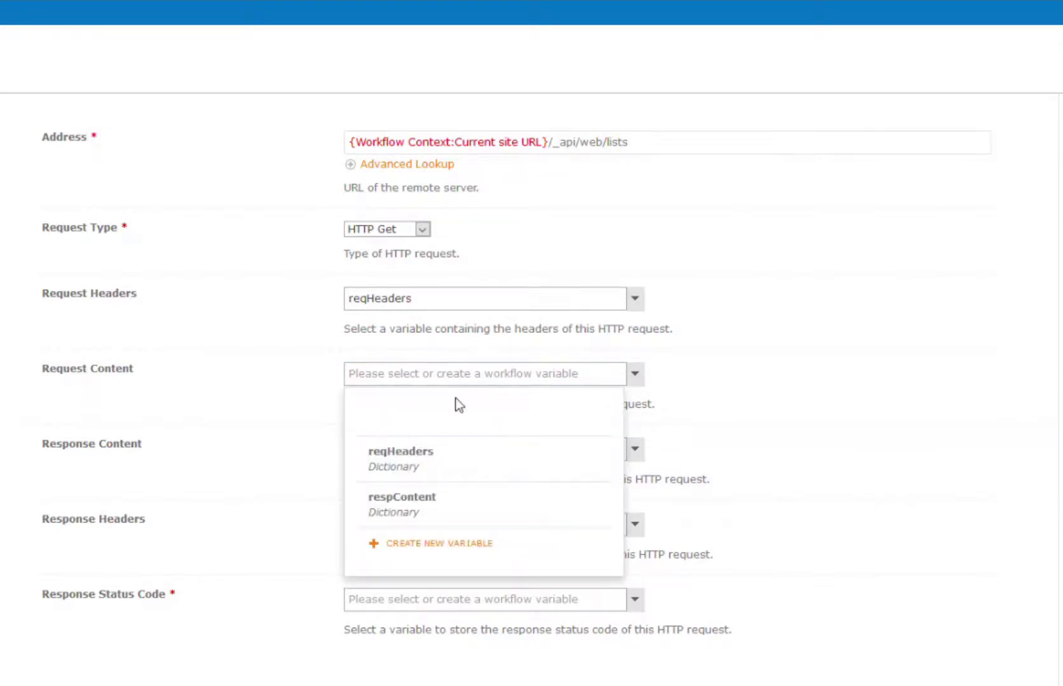
{"action": "left_click", "coordinate": [155, 401]}
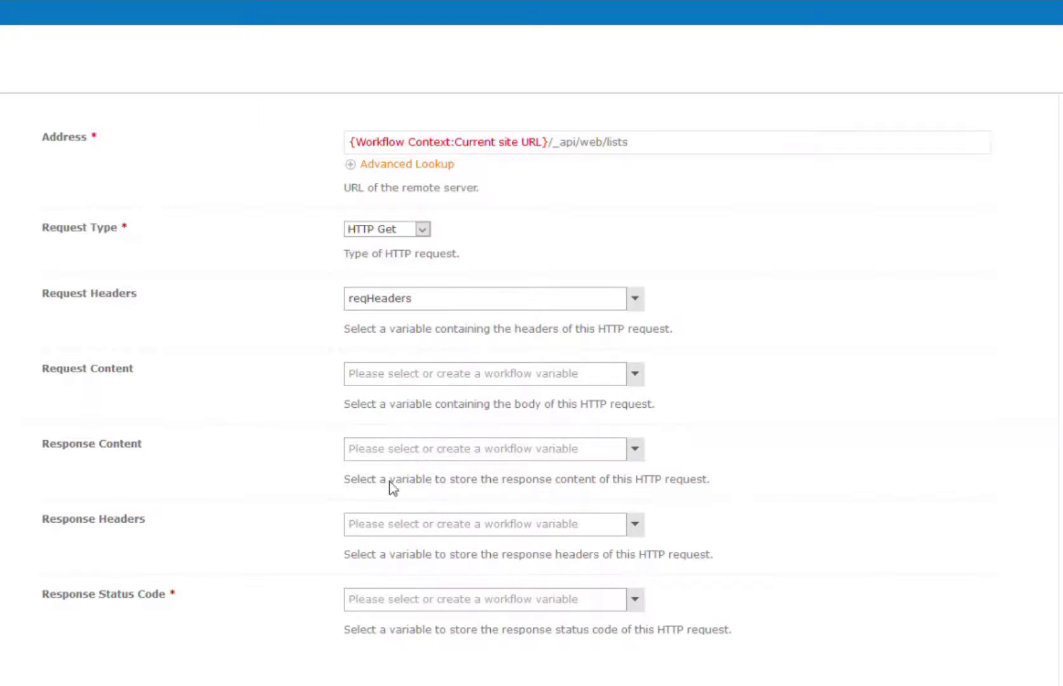
- Store the response content in respContent and the response status code in respCode, and save the web service configuration
{"action": "left_click", "coordinate": [639, 450]}
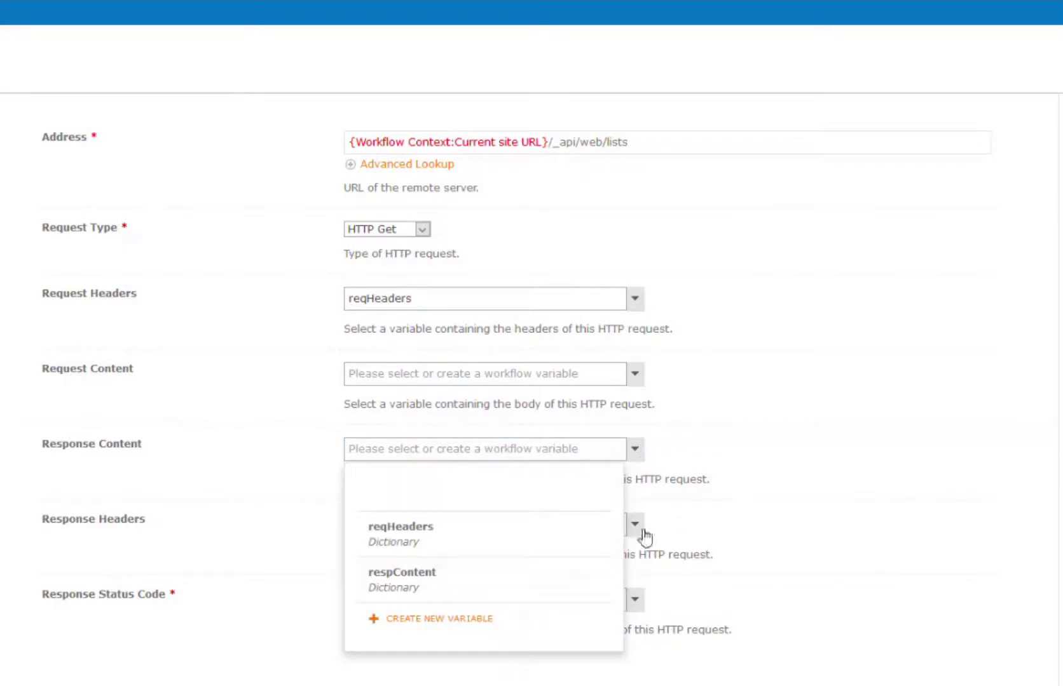
{"action": "left_click", "coordinate": [410, 596]}
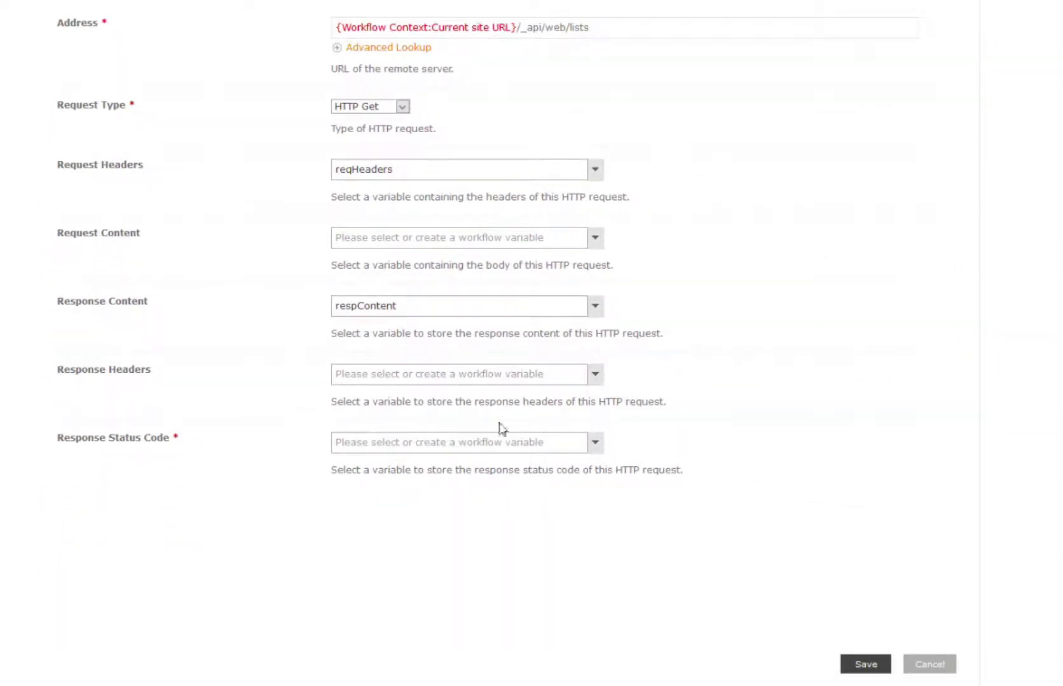
{"action": "left_click", "coordinate": [595, 445]}
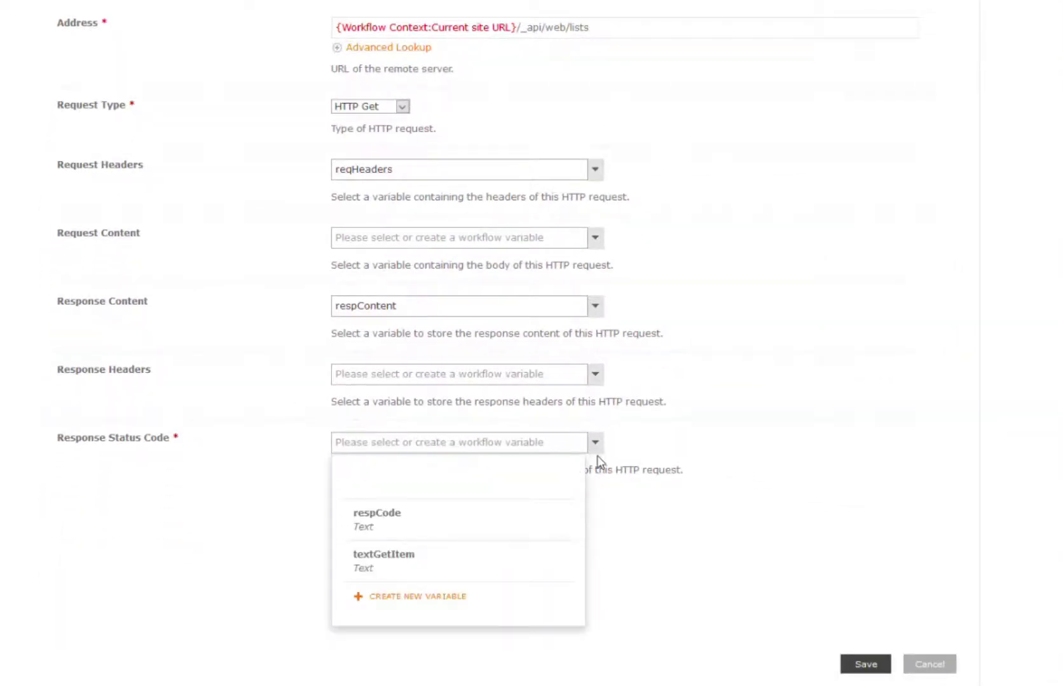
{"action": "left_click", "coordinate": [385, 537]}
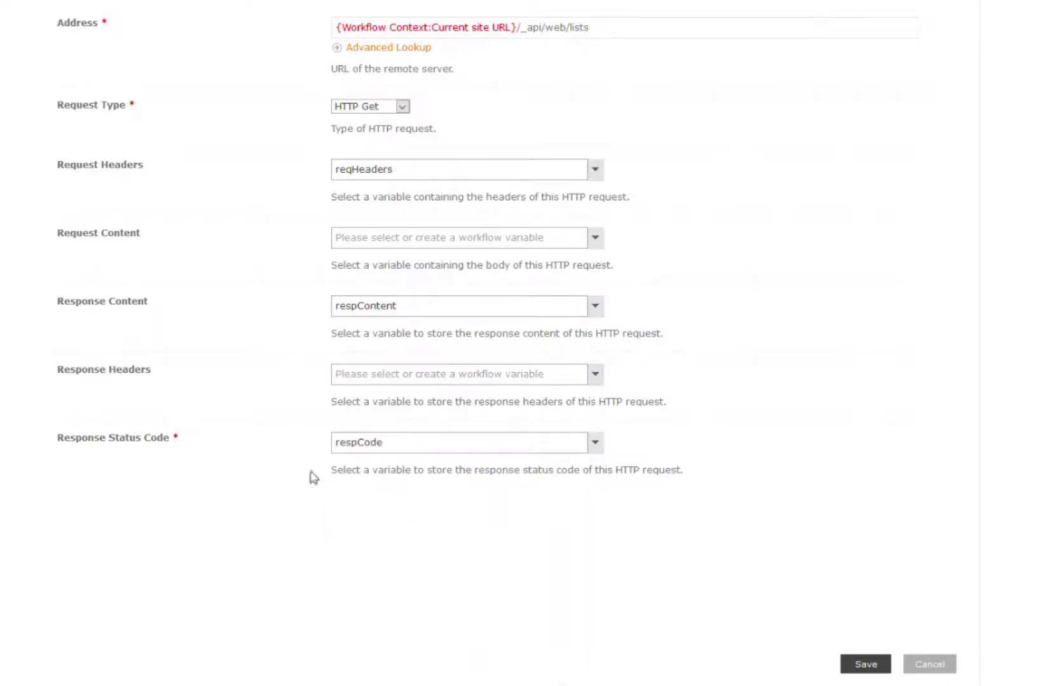
{"action": "left_click", "coordinate": [858, 664]}
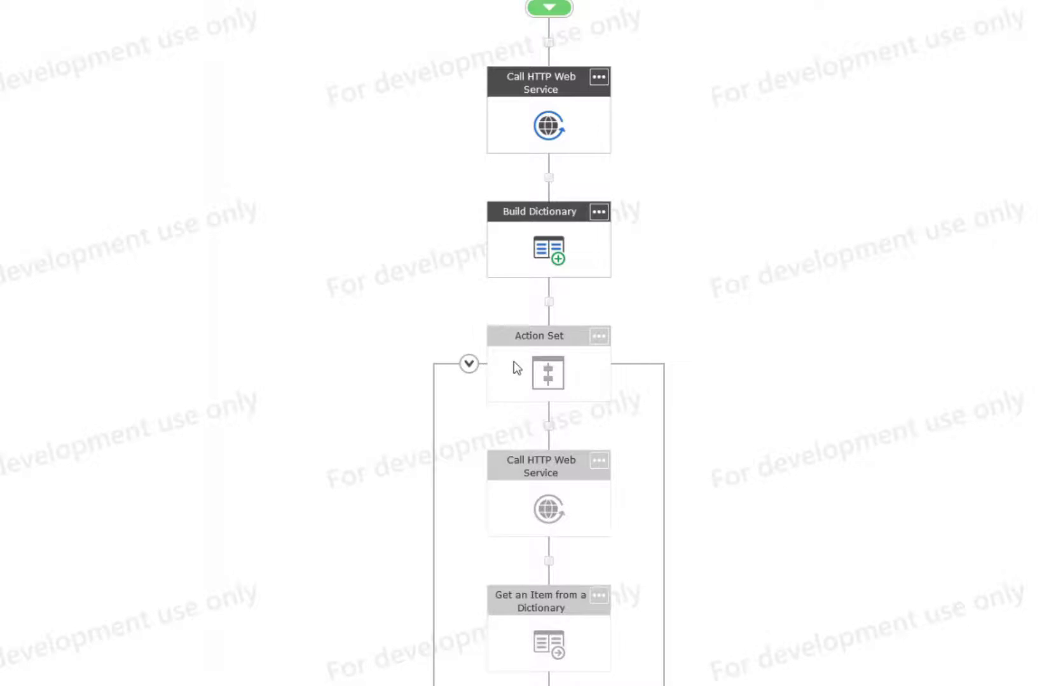
- Move the Build Dictionary action before the Call HTTP Web Service action at the start of the workflow
{"action": "left_click_drag", "start_coordinate": [544, 253], "coordinate": [545, 50]}
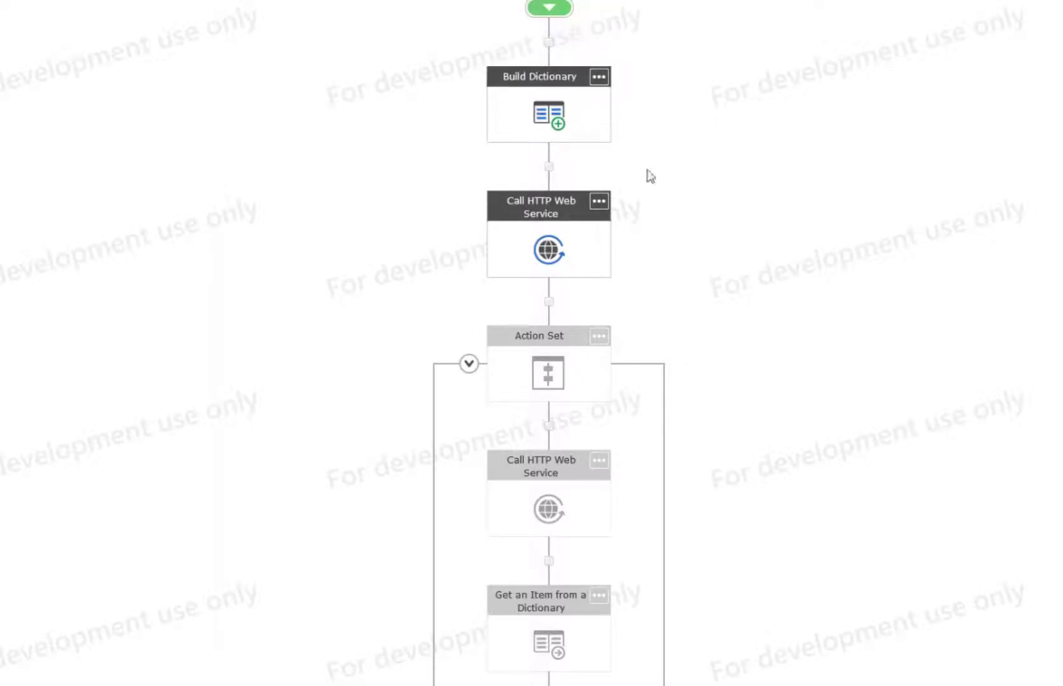
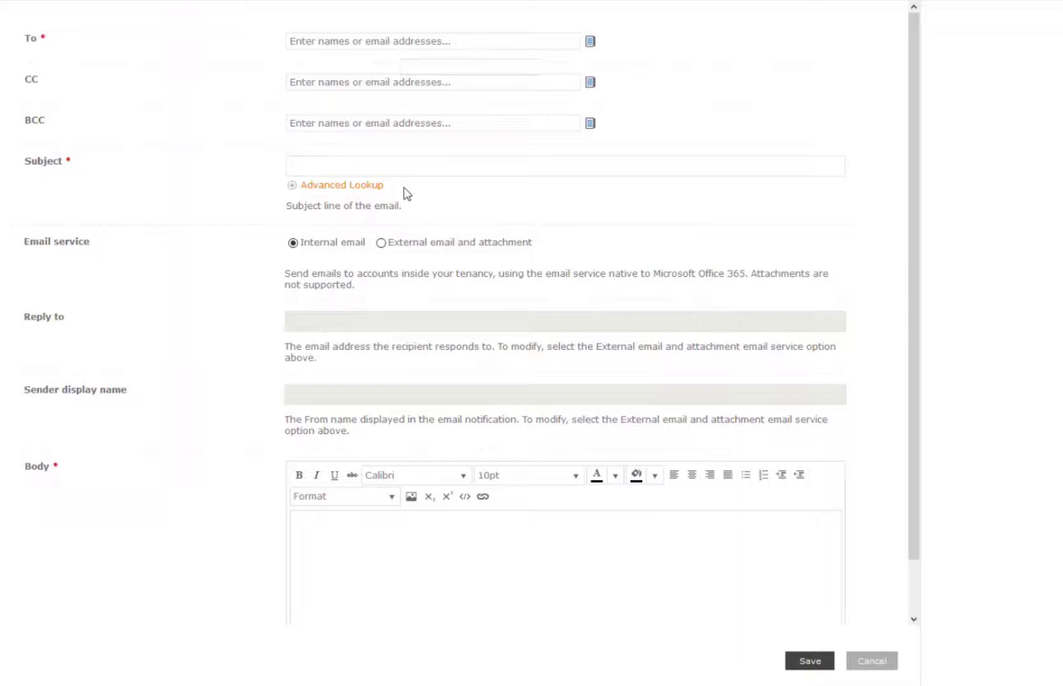
- Insert the respContent workflow variable into the body of the Send an Email action
{"action": "left_click", "coordinate": [412, 574]}
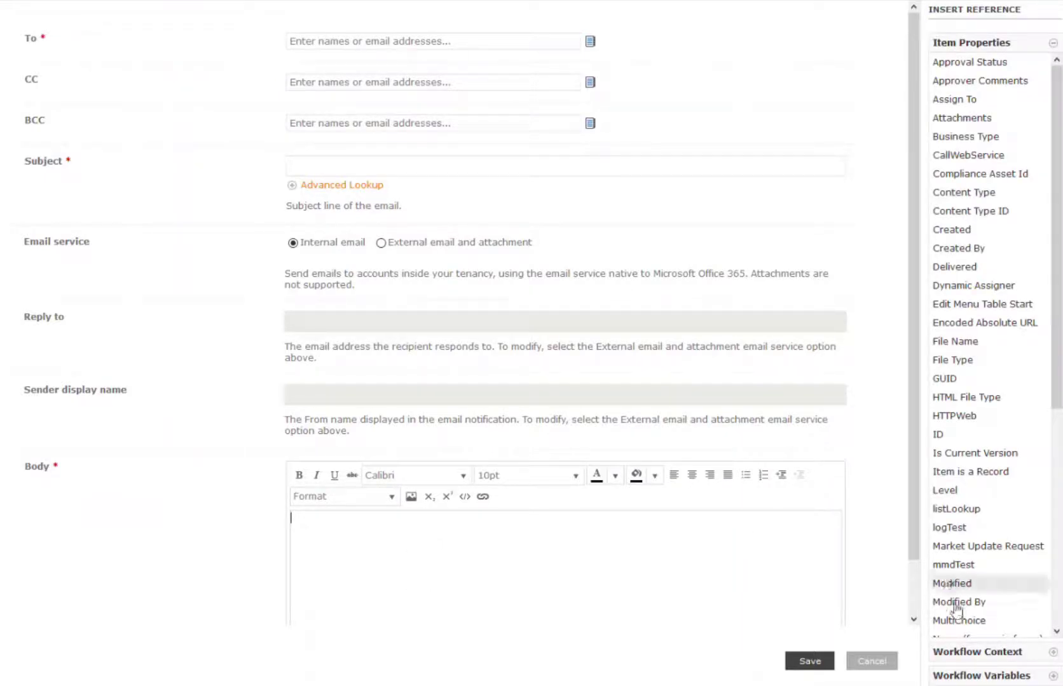
{"action": "left_click", "coordinate": [980, 675]}
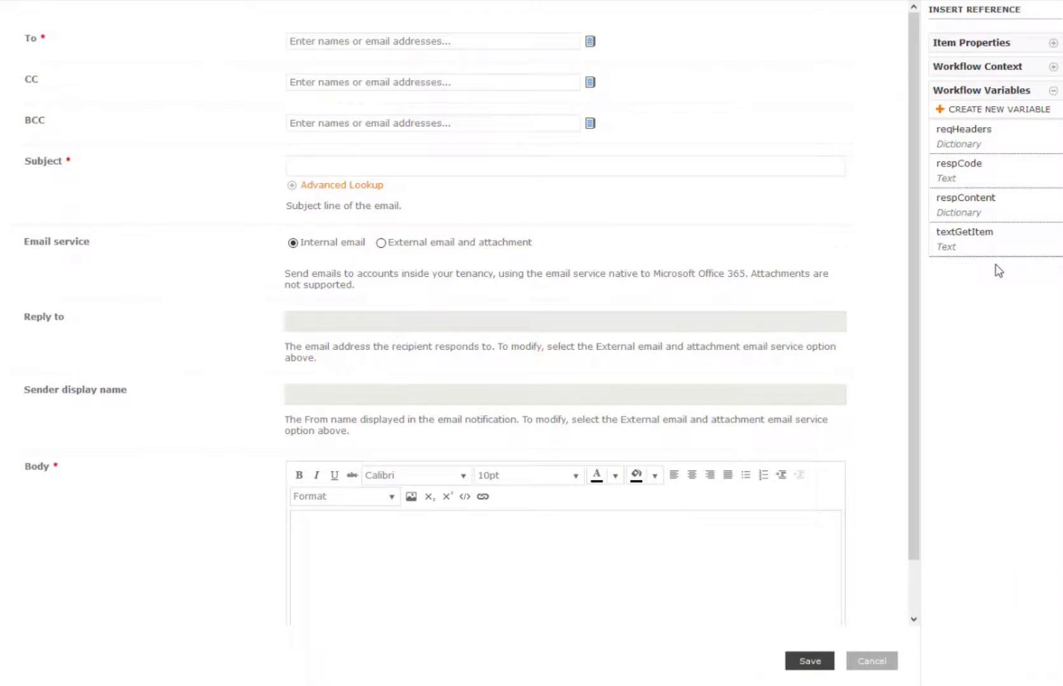
{"action": "left_click", "coordinate": [1003, 212]}
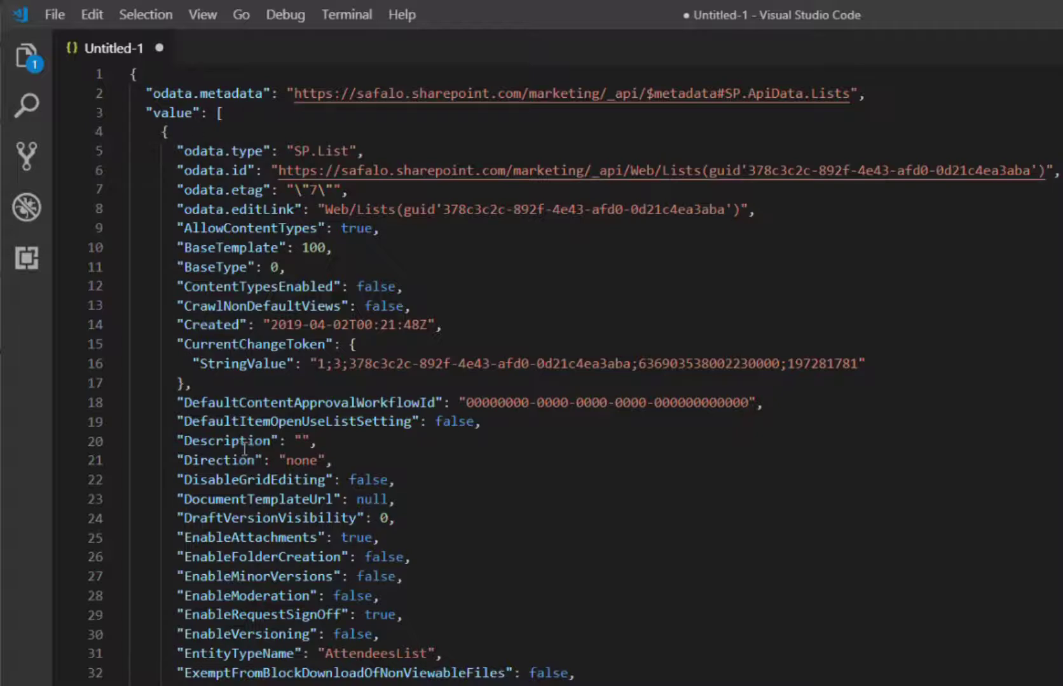
- Examine the JSON response in Visual Studio Code, following the first list object in the value array from its opening to its closing brace
{"action": "left_click", "coordinate": [172, 132]}
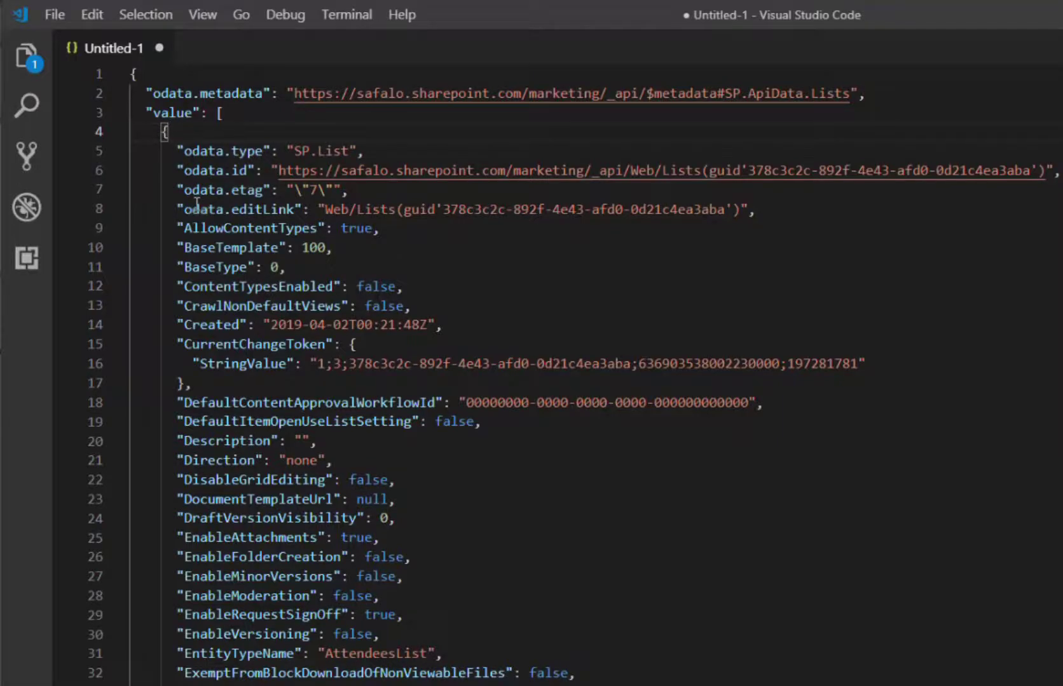
{"action": "scroll", "coordinate": [197, 210], "scroll_direction": "down", "scroll_amount": 10}
{"action": "left_click", "coordinate": [168, 642]}
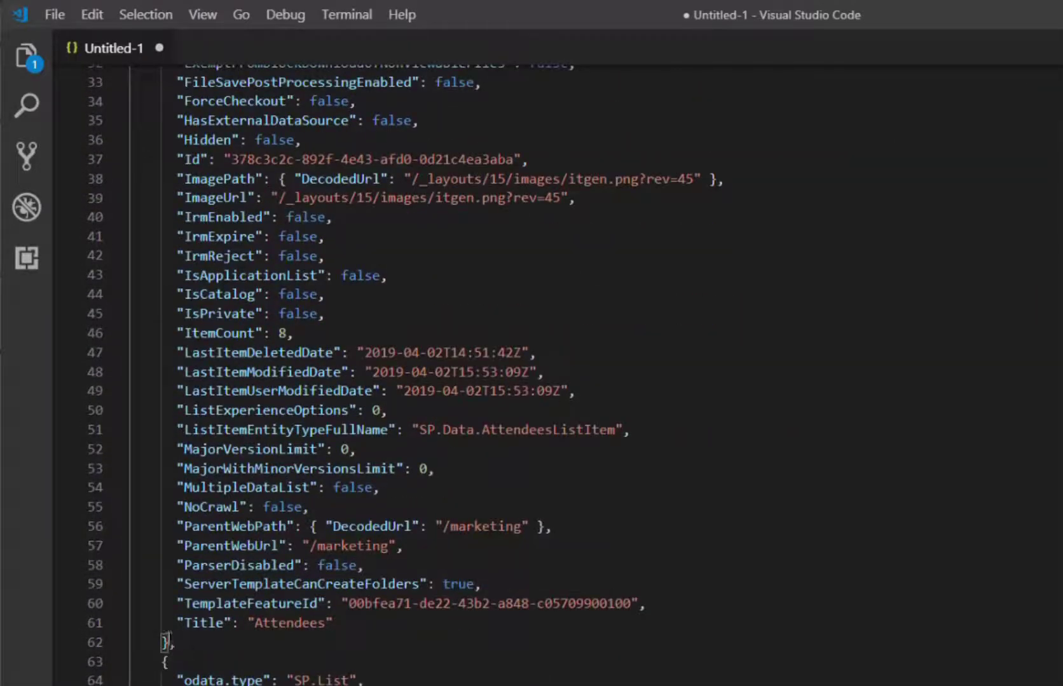
{"action": "scroll", "coordinate": [248, 184], "scroll_direction": "up", "scroll_amount": 10}
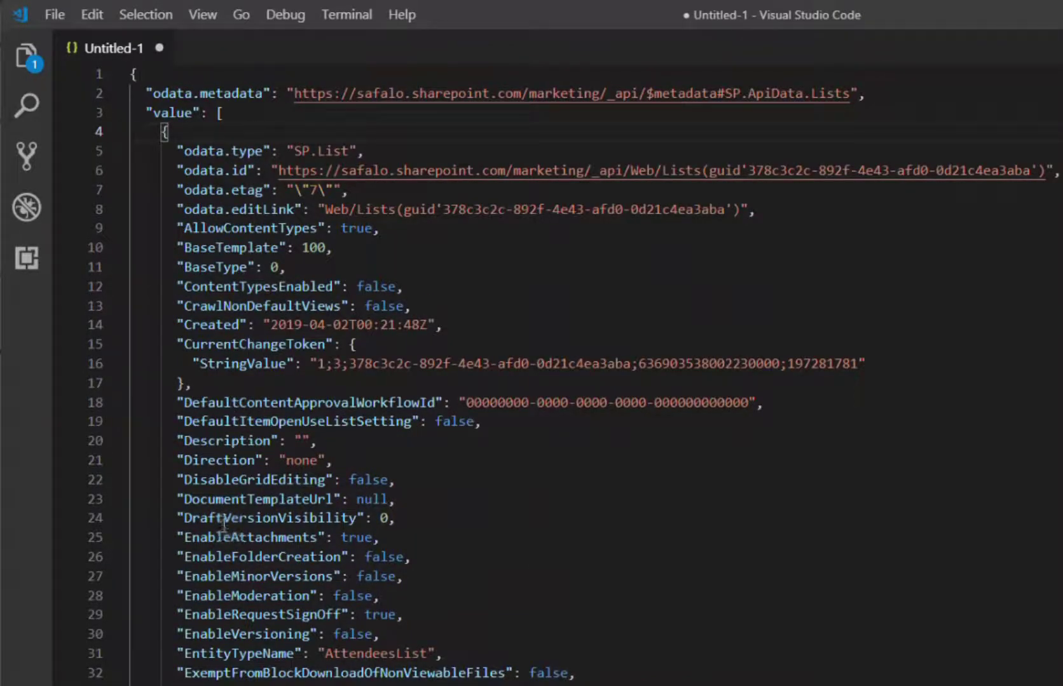
{"action": "scroll", "coordinate": [224, 524], "scroll_direction": "down", "scroll_amount": 7}
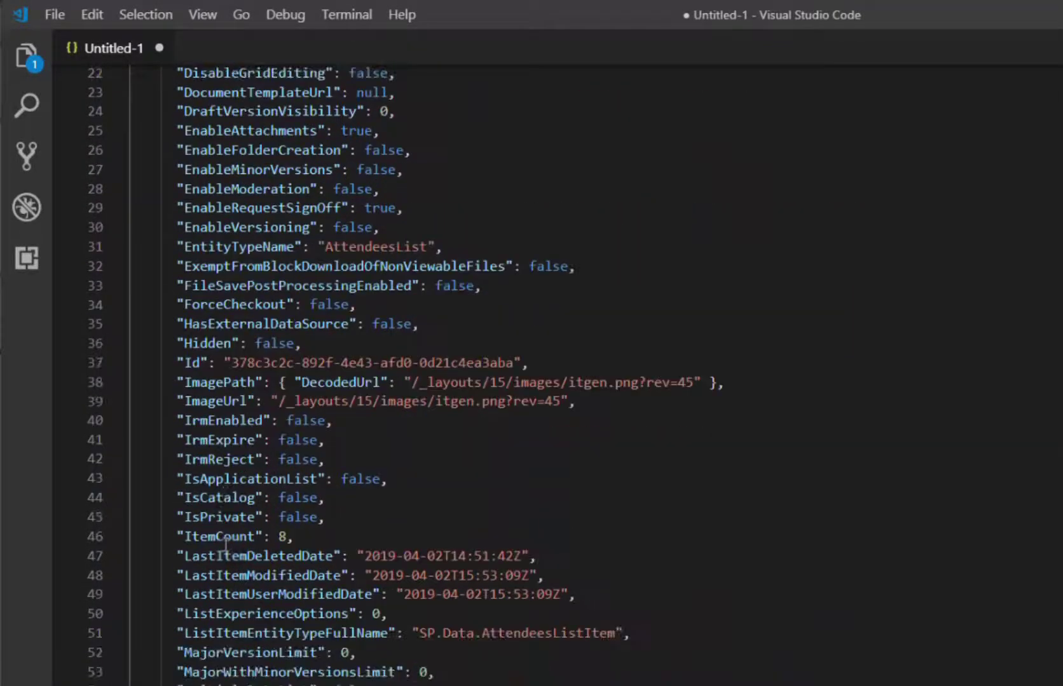
{"action": "scroll", "coordinate": [229, 546], "scroll_direction": "down", "scroll_amount": 3}
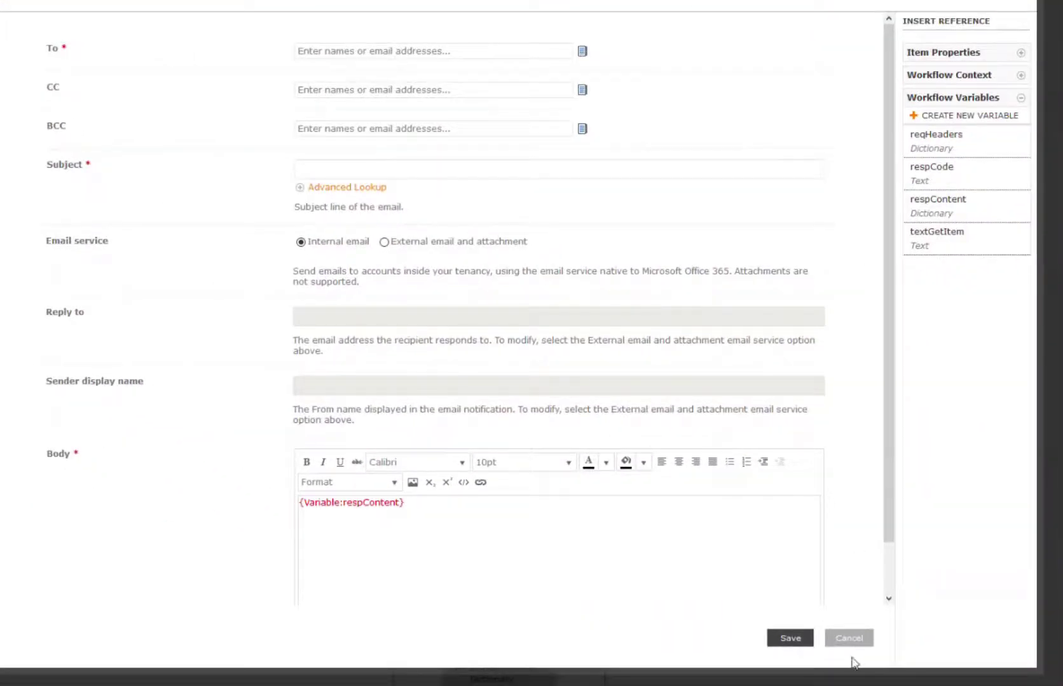
- Discard the email configuration and delete the Send an Email action from the workflow
{"action": "left_click", "coordinate": [849, 637]}
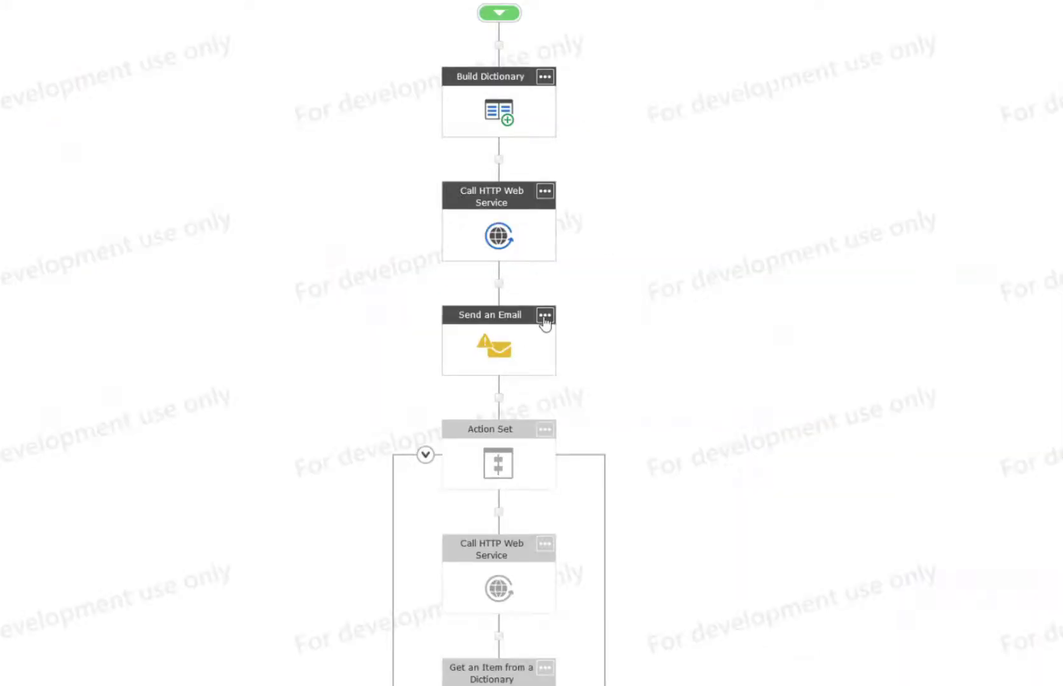
{"action": "left_click", "coordinate": [544, 316]}
{"action": "left_click", "coordinate": [576, 376]}
{"action": "left_click", "coordinate": [526, 332]}
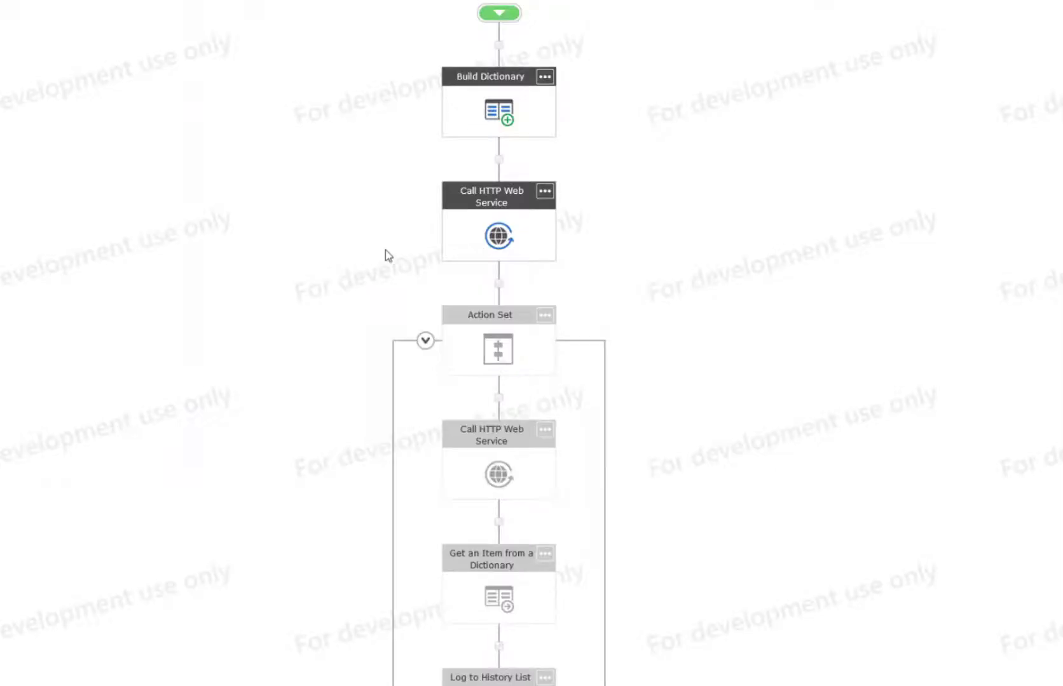
- Move Get an Item from a Dictionary out of the Action Set to after Call HTTP Web Service, and check its dictionary choice
{"action": "left_click_drag", "start_coordinate": [507, 594], "coordinate": [513, 281]}
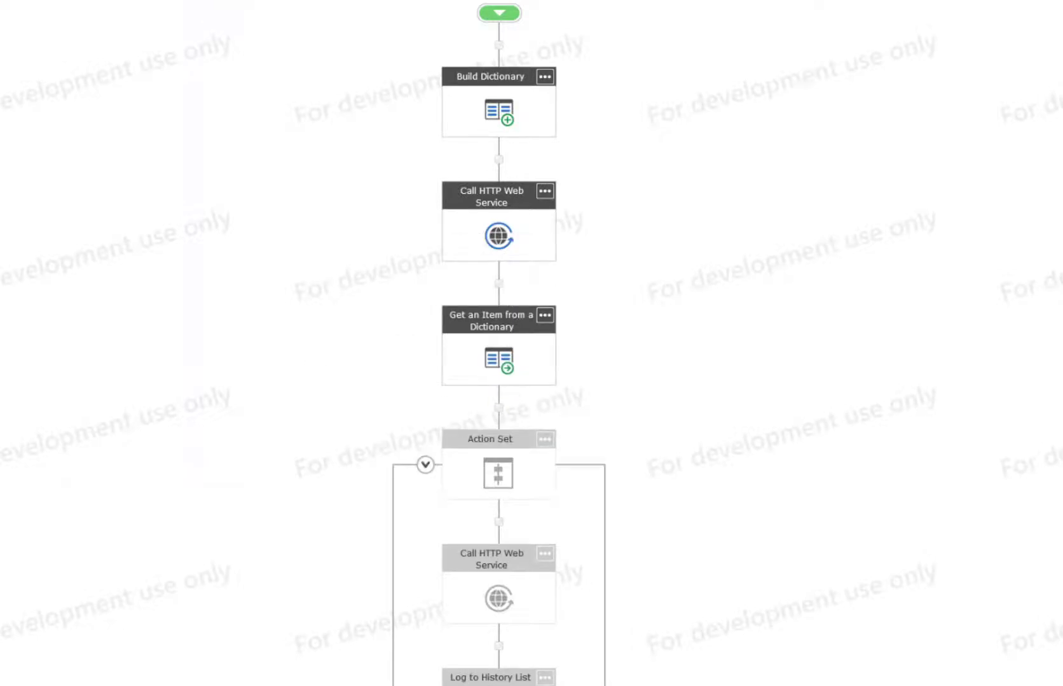
{"action": "double_click", "coordinate": [506, 365]}
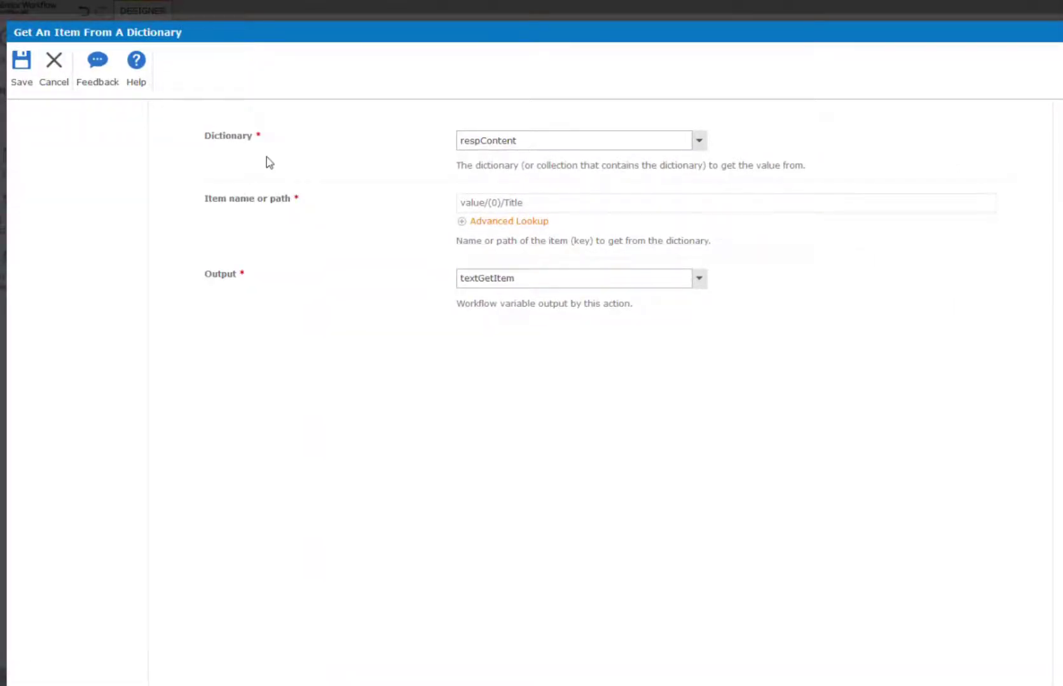
{"action": "left_click", "coordinate": [701, 144]}
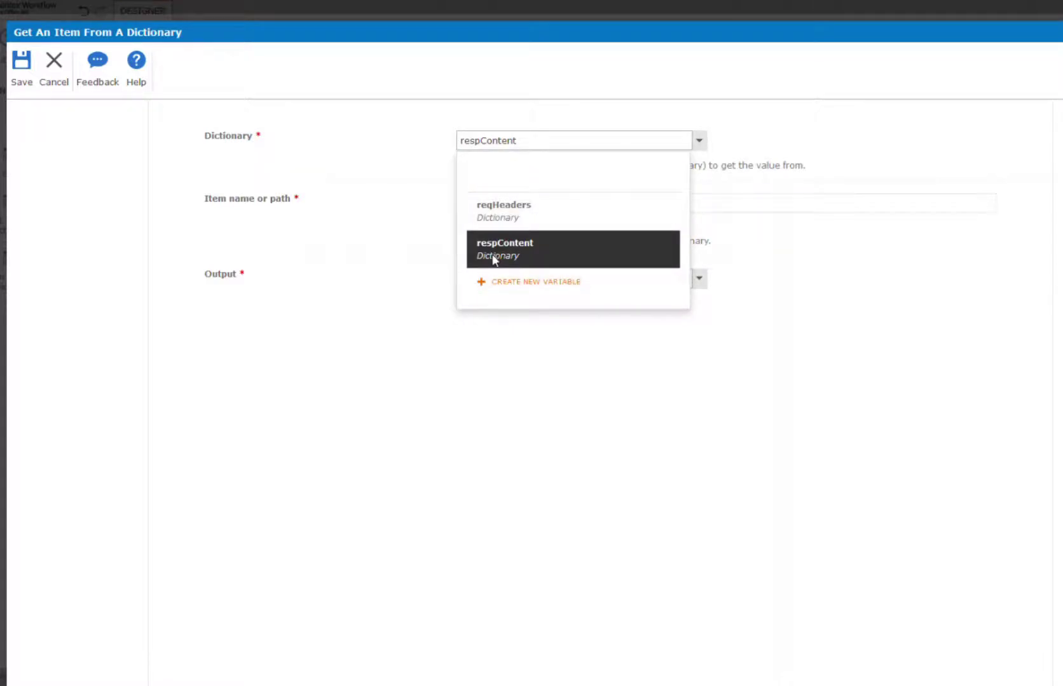
{"action": "left_click", "coordinate": [382, 435]}
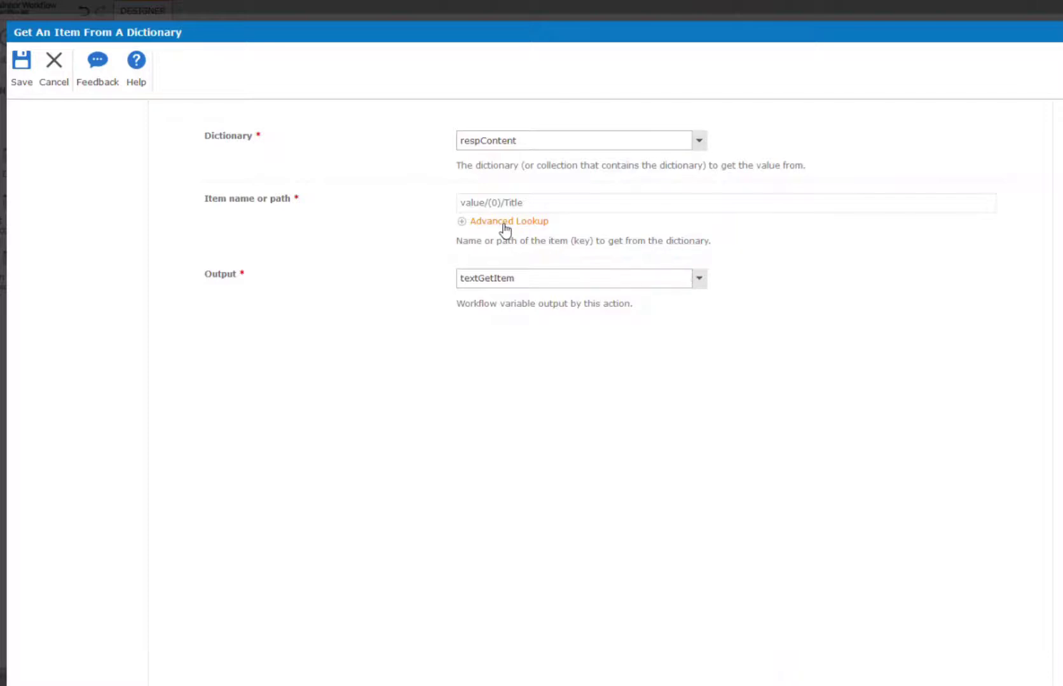
- Trace the path from the value array through its first object to the Title property in the Visual Studio Code JSON, and return to the action's configuration
{"action": "left_click_drag", "start_coordinate": [508, 683], "coordinate": [504, 33]}
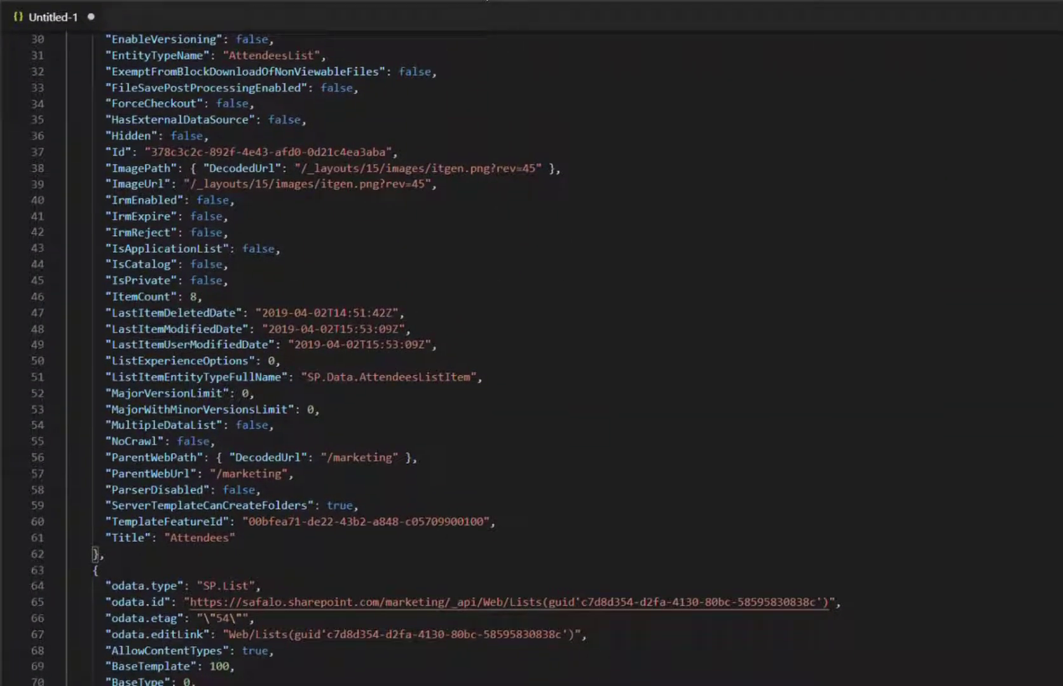
{"action": "scroll", "coordinate": [216, 188], "scroll_direction": "up", "scroll_amount": 10}
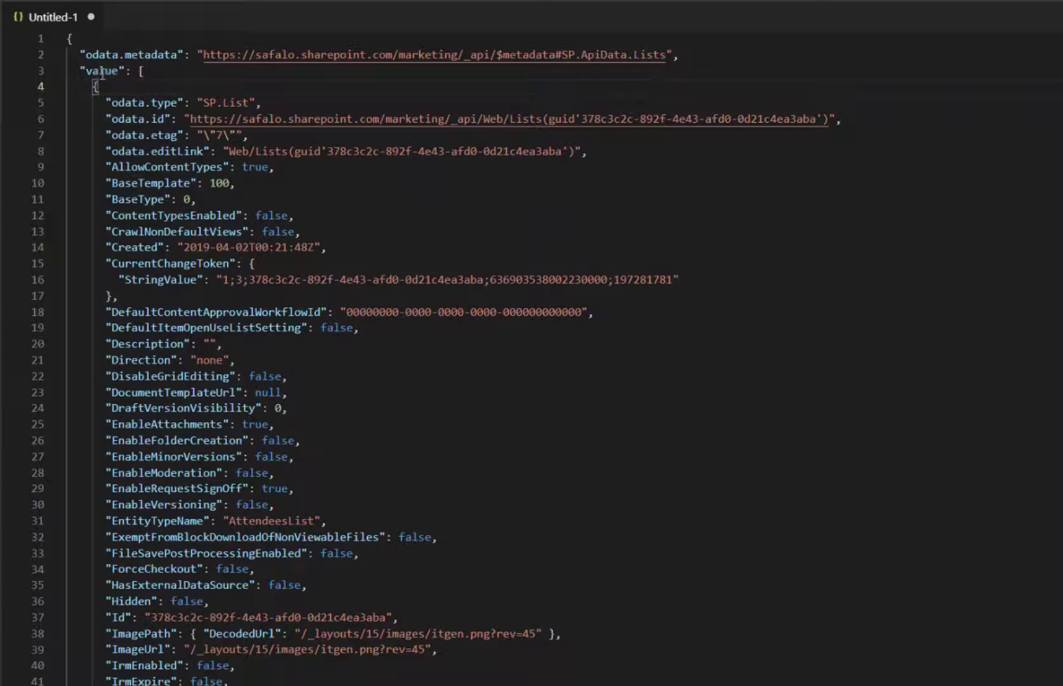
{"action": "scroll", "coordinate": [97, 89], "scroll_direction": "down", "scroll_amount": 1}
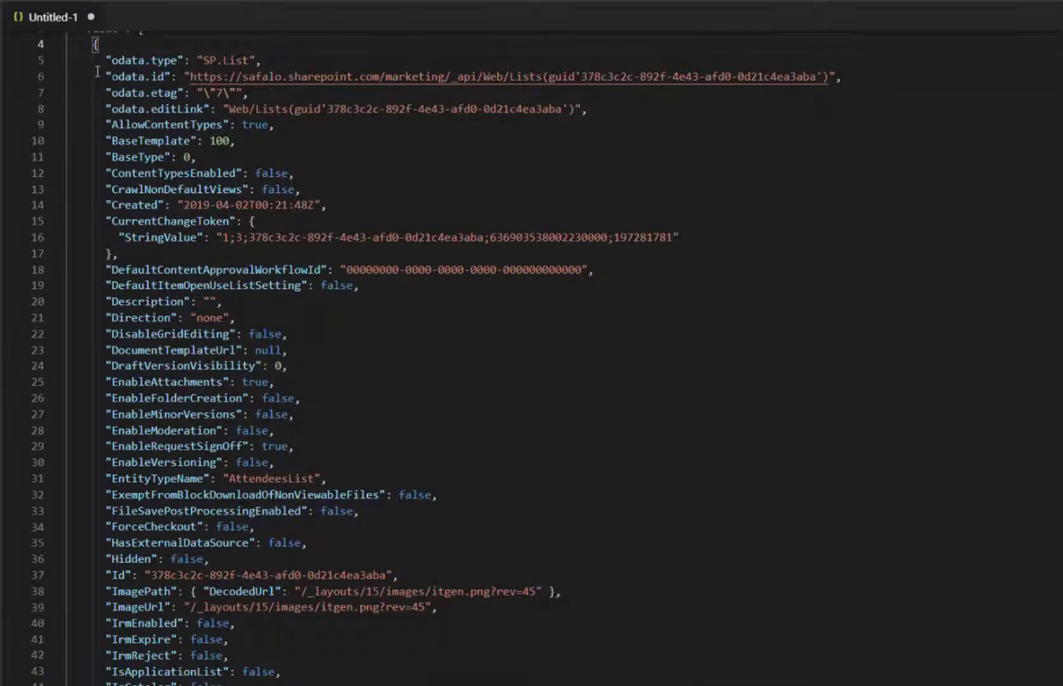
{"action": "scroll", "coordinate": [98, 73], "scroll_direction": "up", "scroll_amount": 1}
{"action": "scroll", "coordinate": [114, 485], "scroll_direction": "down", "scroll_amount": 11}
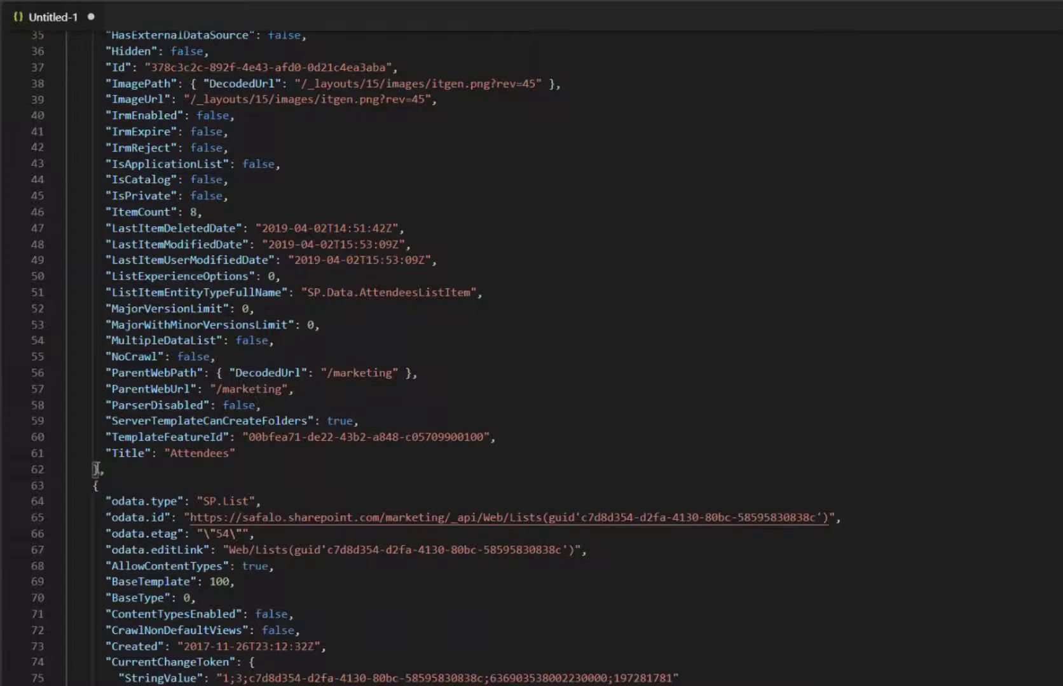
{"action": "double_click", "coordinate": [143, 454]}
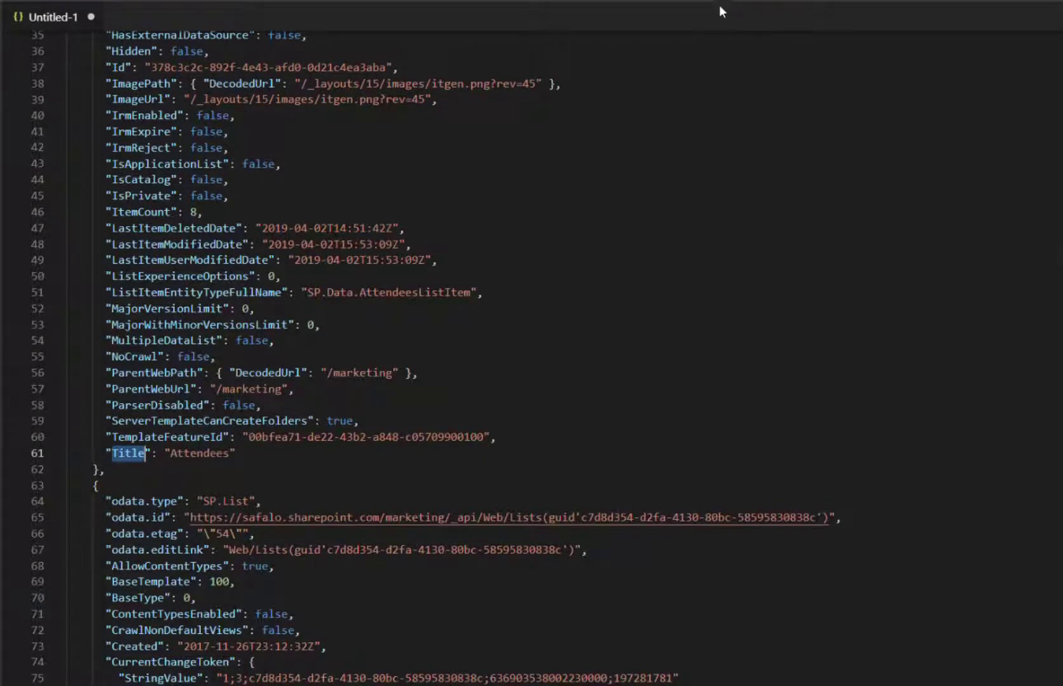
{"action": "key", "text": "alt+Tab"}
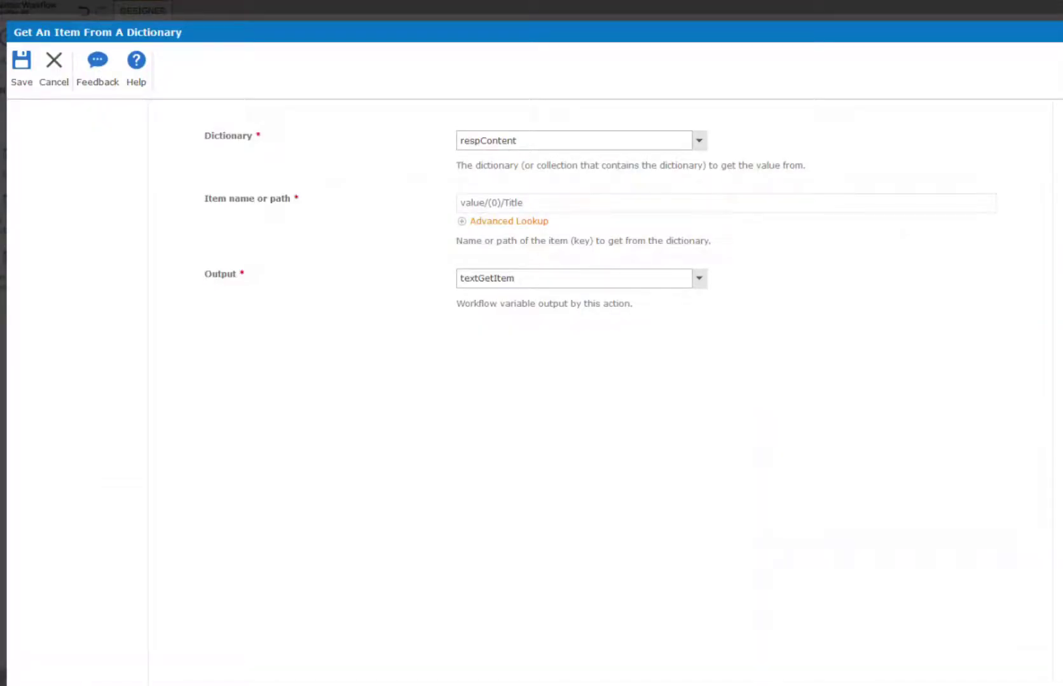
- Try index 1 in the item path and restore the path to value/(0)/Title
{"action": "left_click", "coordinate": [496, 204]}
{"action": "left_click", "coordinate": [495, 205]}
{"action": "key", "text": "BackSpace"}
{"action": "type", "text": "1"}
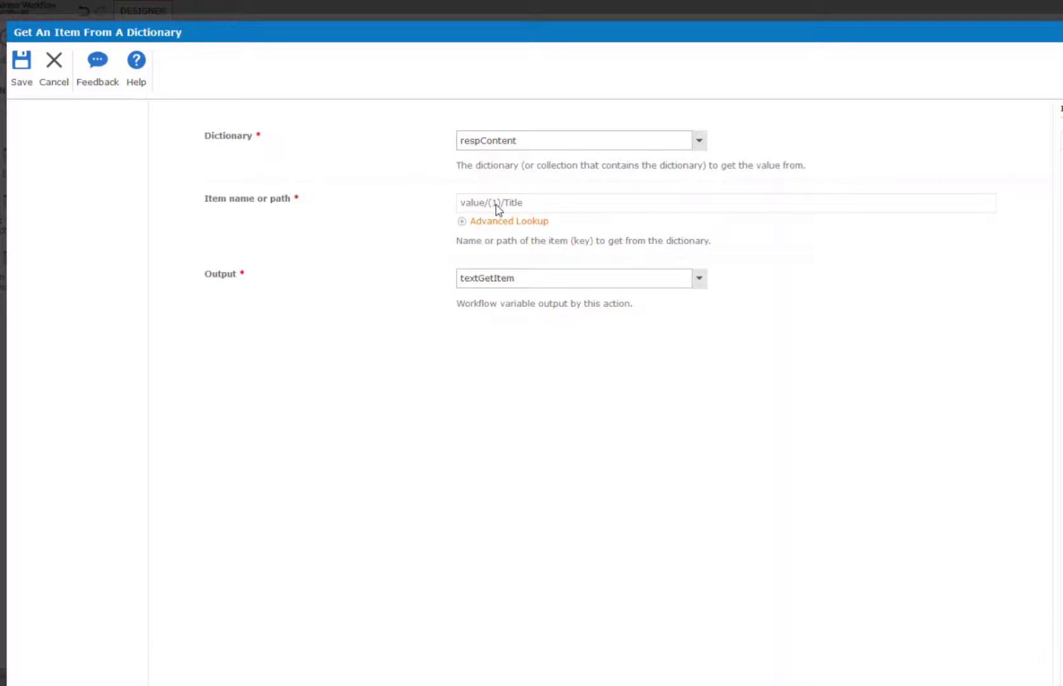
{"action": "key", "text": "BackSpace"}
- Select textGetItem as the output variable for the dictionary item and close the action's configuration
{"action": "left_click", "coordinate": [700, 287]}
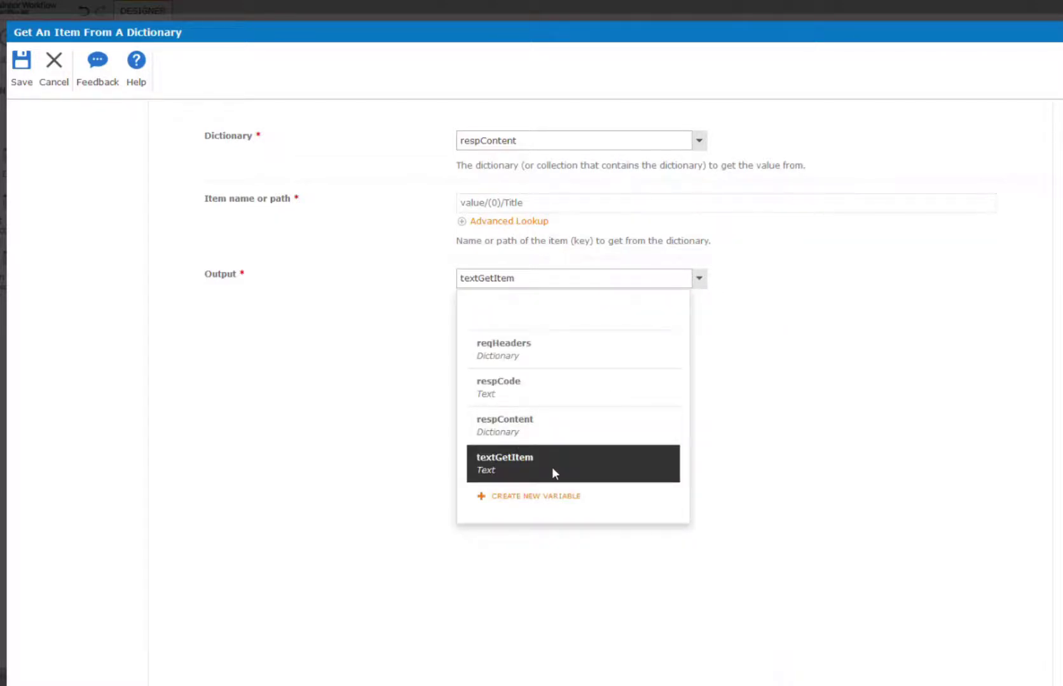
{"action": "left_click", "coordinate": [507, 475]}
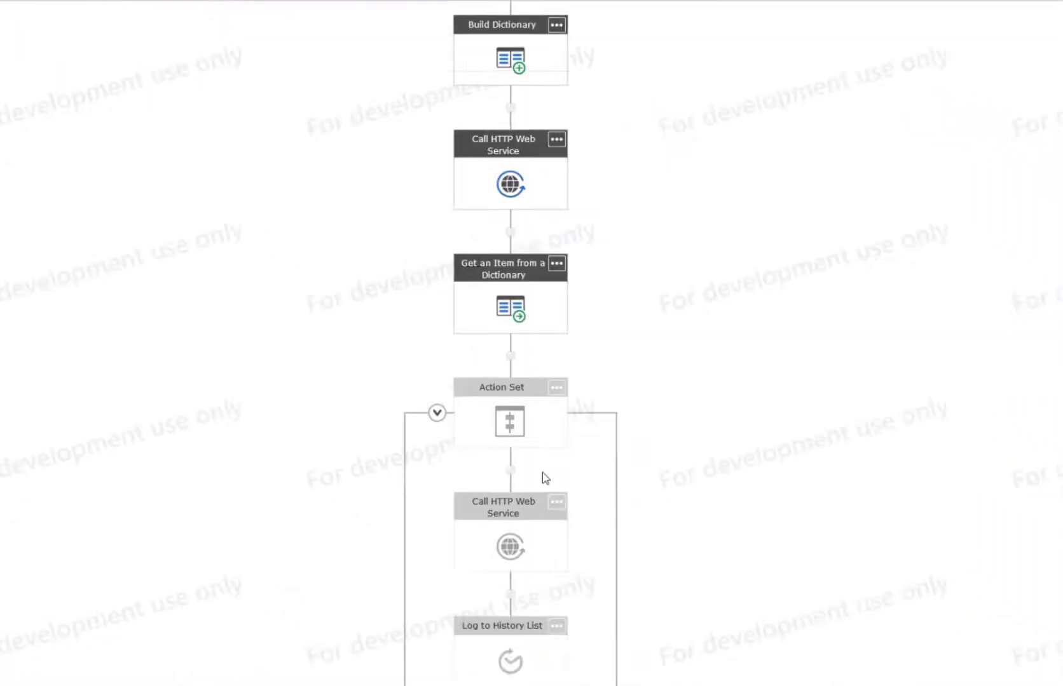
- Move the Log to History List action out of the Action Set to directly after Get an Item from a Dictionary
{"action": "scroll", "coordinate": [547, 502], "scroll_direction": "down", "scroll_amount": 2}
{"action": "scroll", "coordinate": [546, 503], "scroll_direction": "up", "scroll_amount": 1}
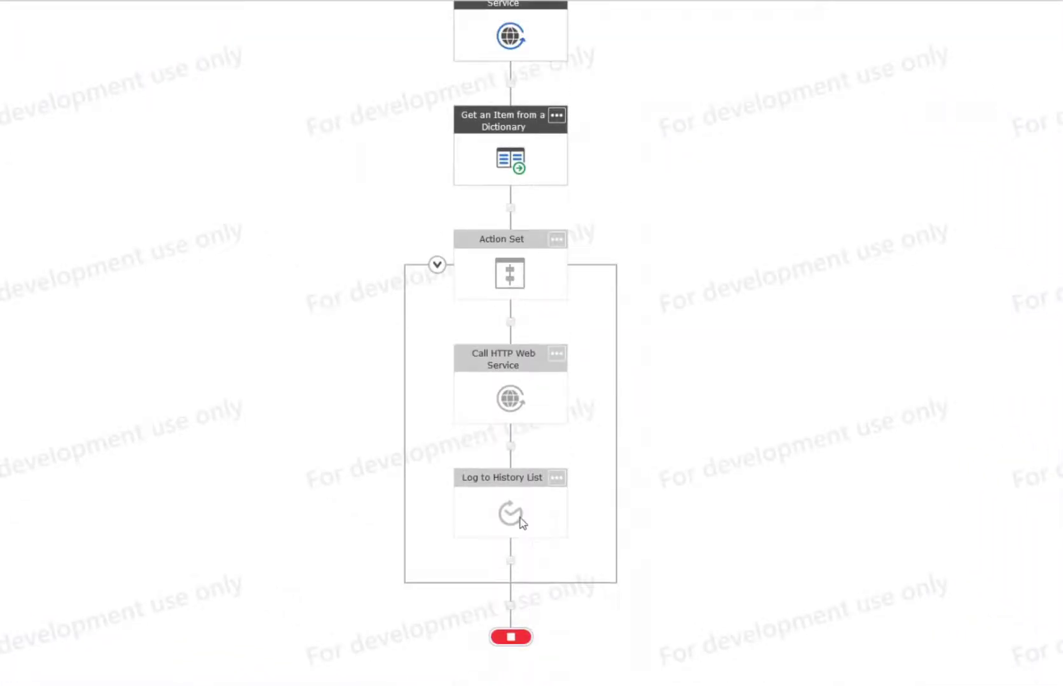
{"action": "left_click_drag", "start_coordinate": [515, 515], "coordinate": [516, 213]}
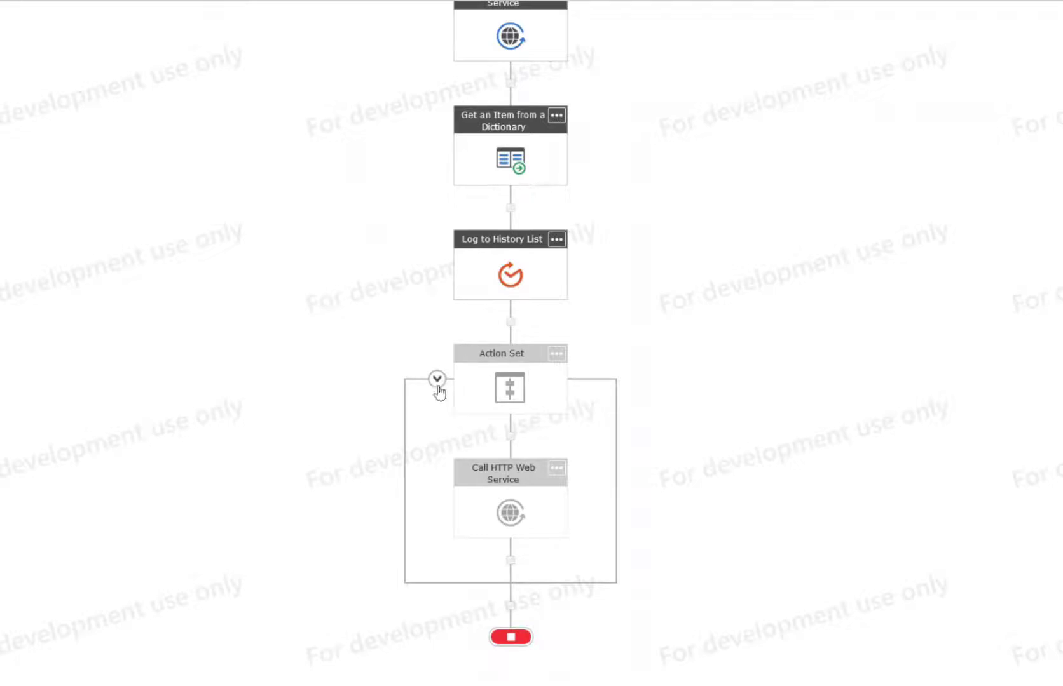
- Open the configuration of the active Call HTTP Web Service action after Build Dictionary for review
{"action": "scroll", "coordinate": [439, 393], "scroll_direction": "up", "scroll_amount": 3}
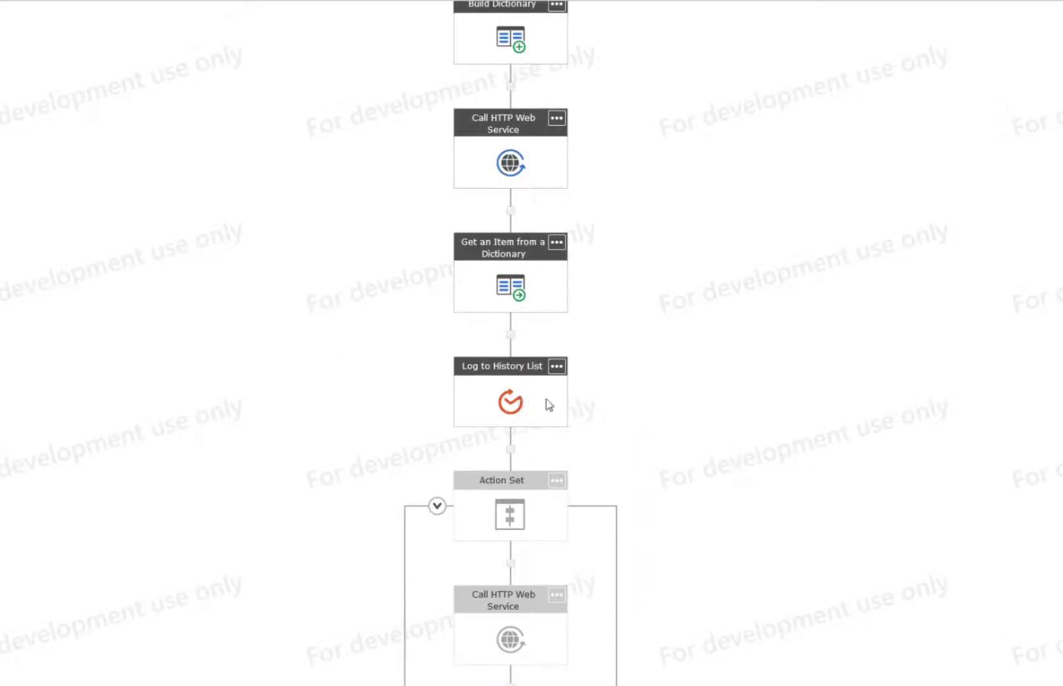
{"action": "scroll", "coordinate": [516, 404], "scroll_direction": "up", "scroll_amount": 2}
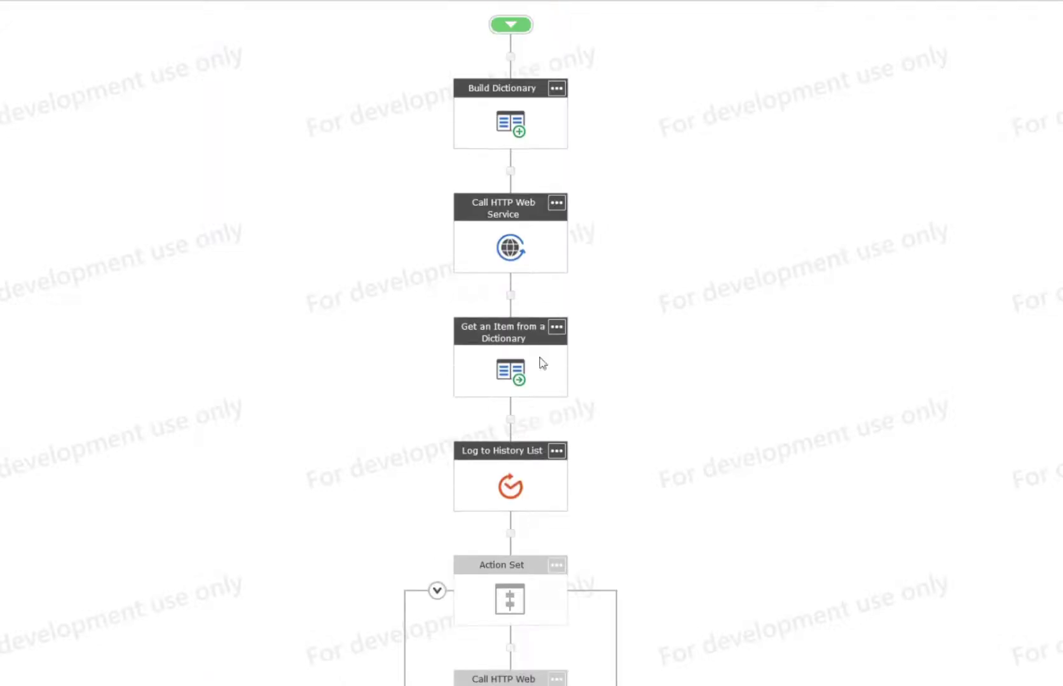
{"action": "double_click", "coordinate": [507, 249]}
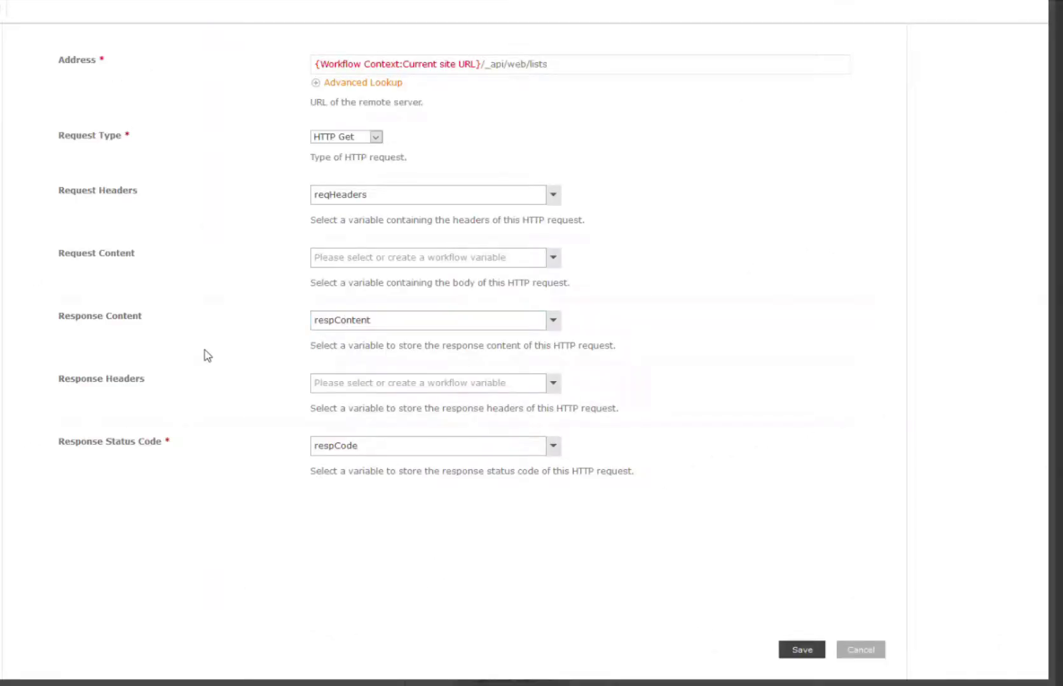